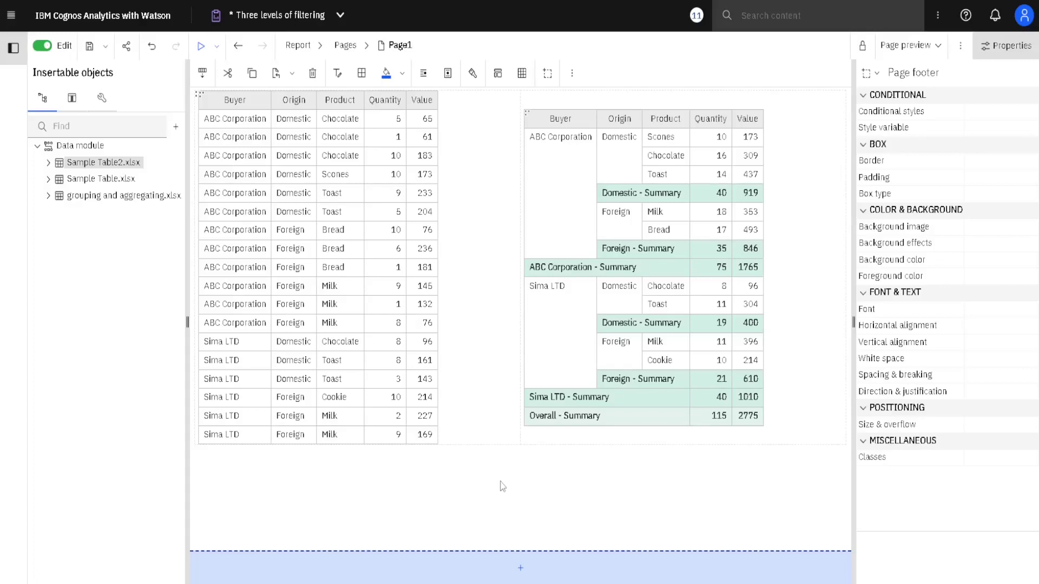
- Select the ungrouped list, then the grouped Buyer/Origin/Product list and its Buyer column
{"action": "left_click", "coordinate": [206, 96]}
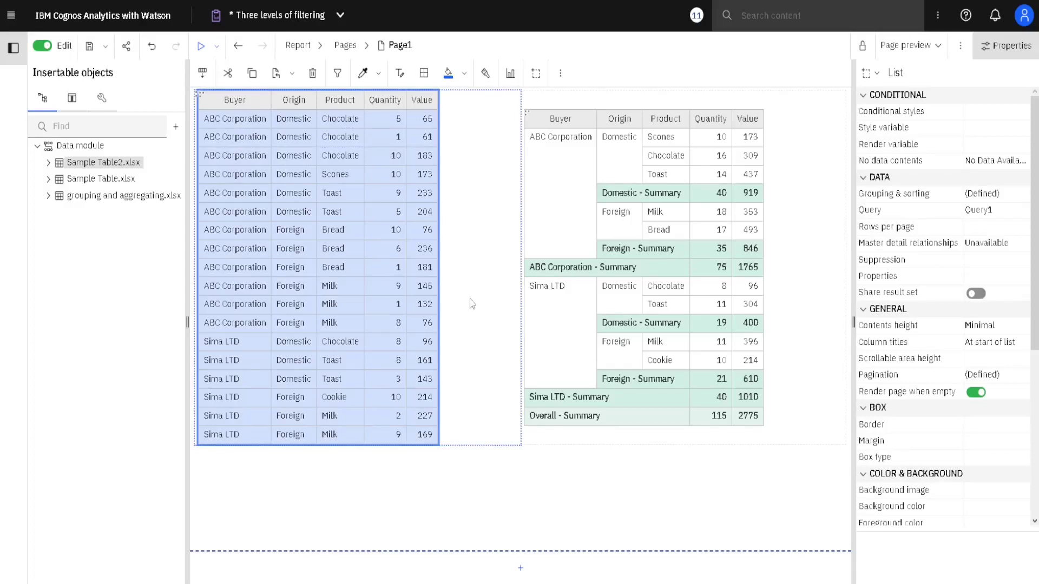
{"action": "left_click", "coordinate": [528, 114]}
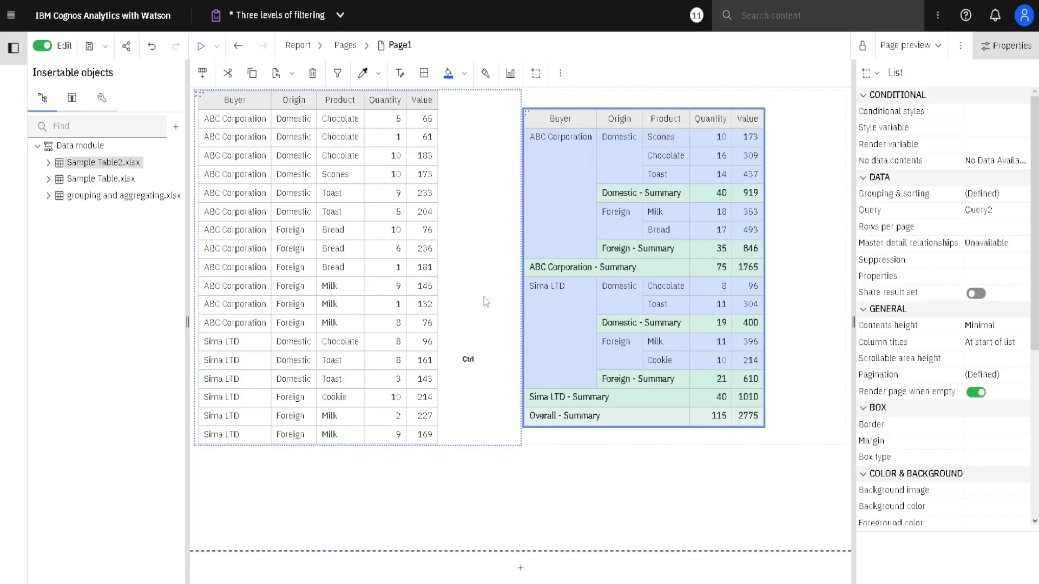
{"action": "key", "text": "ctrl"}
{"action": "mouse_move", "coordinate": [512, 439]}
{"action": "left_mouse_down"}
{"action": "mouse_move", "coordinate": [640, 93]}
{"action": "mouse_move", "coordinate": [778, 98]}
{"action": "left_mouse_up"}
{"action": "key", "text": "ctrl"}
{"action": "mouse_move", "coordinate": [405, 450]}
{"action": "left_mouse_down"}
{"action": "mouse_move", "coordinate": [426, 106]}
{"action": "mouse_move", "coordinate": [445, 82]}
{"action": "left_mouse_up"}
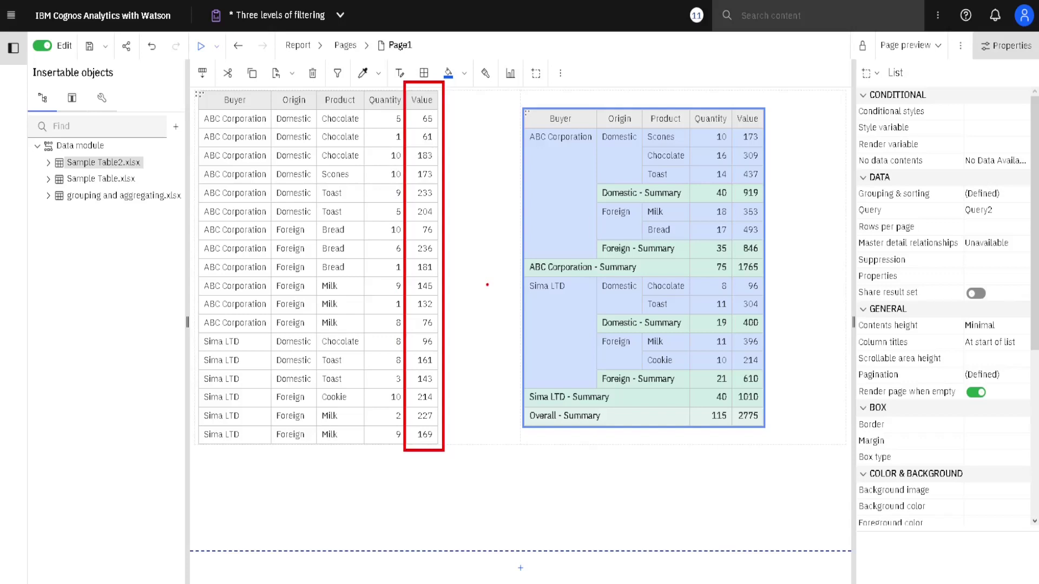
{"action": "key", "text": "ctrl"}
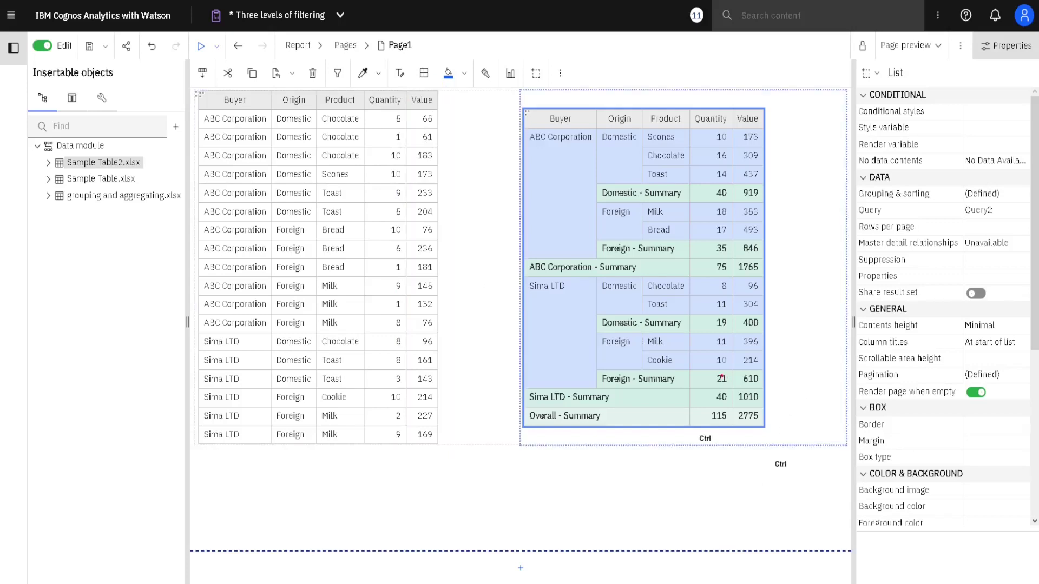
{"action": "mouse_move", "coordinate": [729, 373]}
{"action": "left_mouse_down"}
{"action": "mouse_move", "coordinate": [737, 140]}
{"action": "mouse_move", "coordinate": [772, 125]}
{"action": "left_mouse_up"}
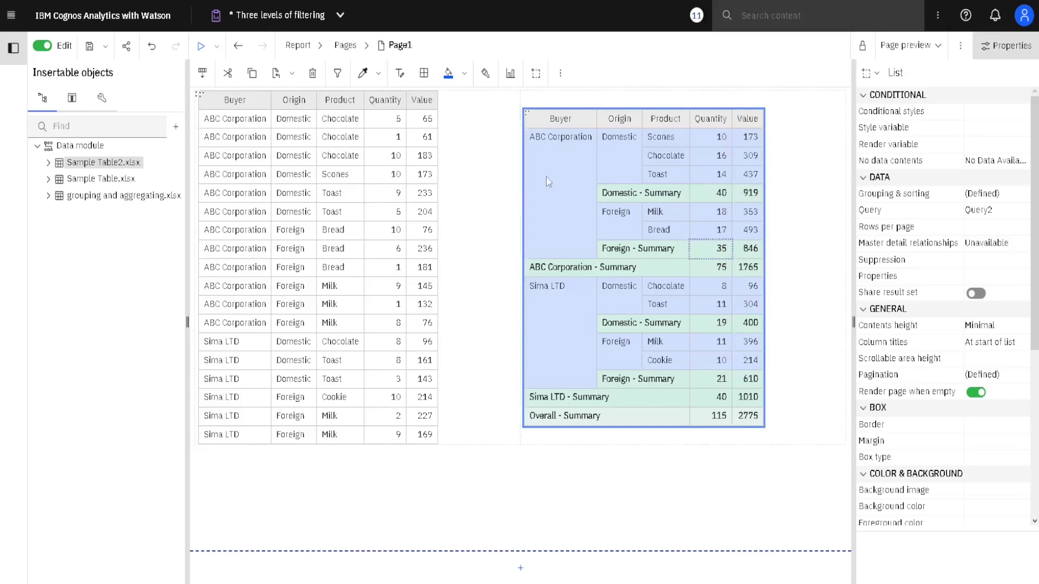
{"action": "left_click", "coordinate": [536, 120]}
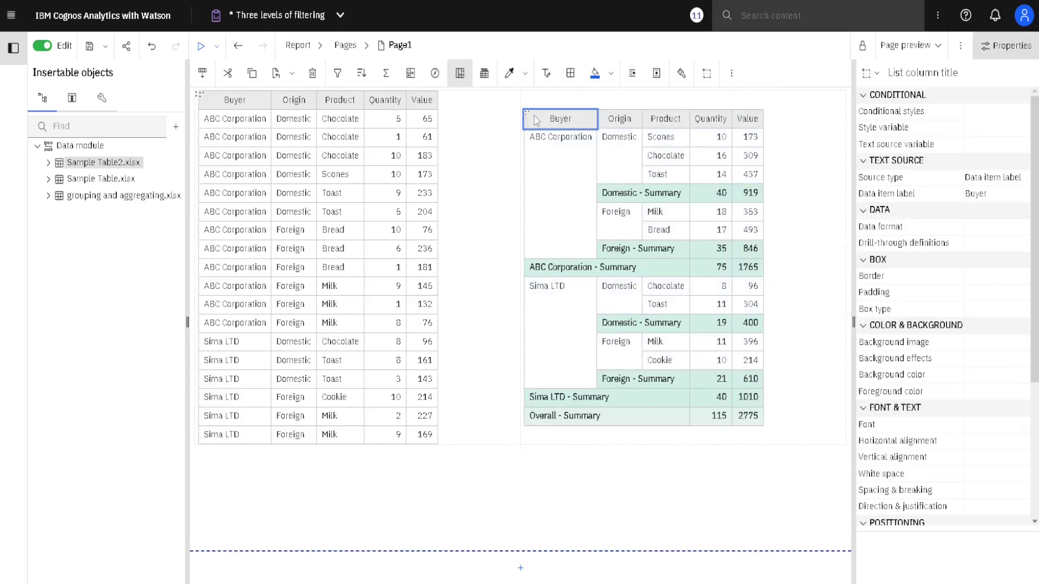
- Add a detail filter to Query2 keeping only Value greater than 90
{"action": "left_click", "coordinate": [337, 73]}
{"action": "left_click", "coordinate": [403, 163]}
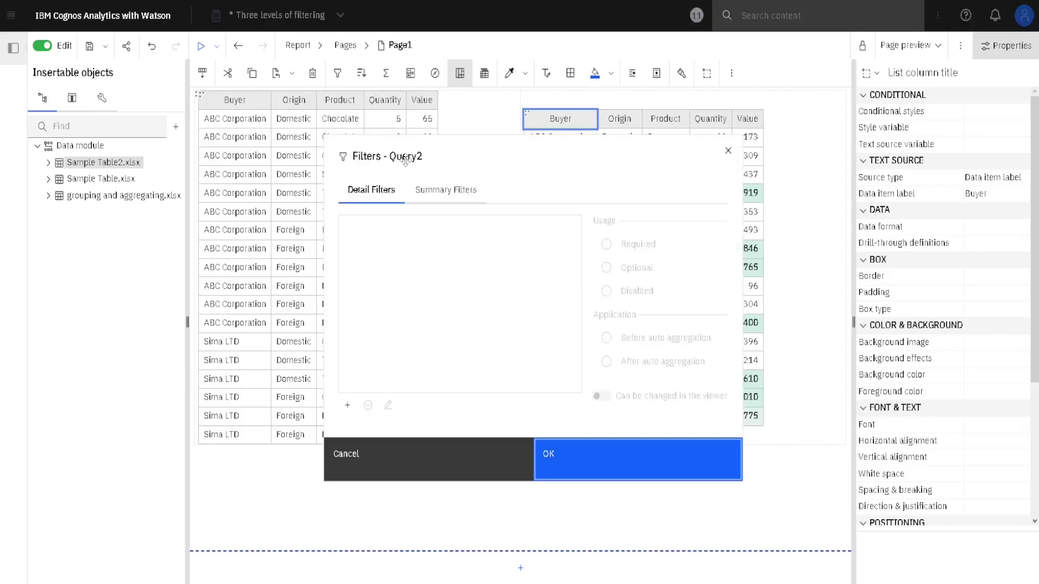
{"action": "left_click", "coordinate": [347, 405]}
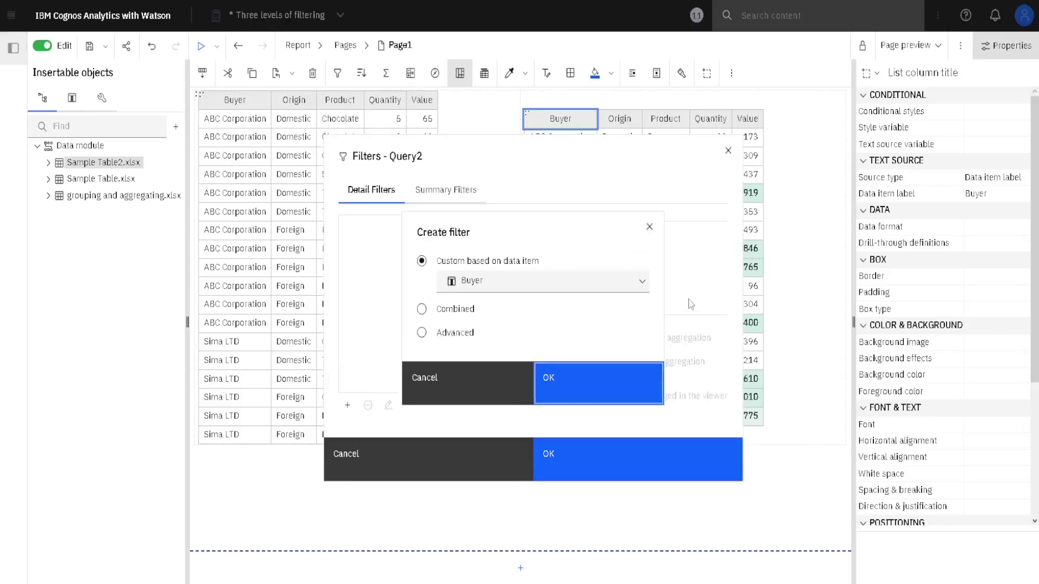
{"action": "left_click", "coordinate": [649, 282]}
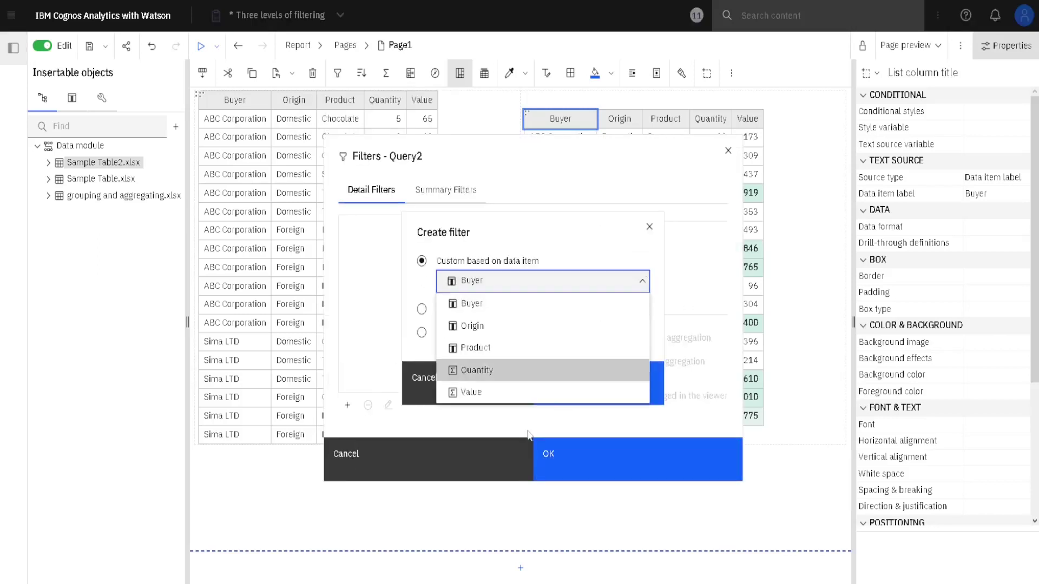
{"action": "left_click", "coordinate": [513, 392]}
{"action": "left_click", "coordinate": [577, 377]}
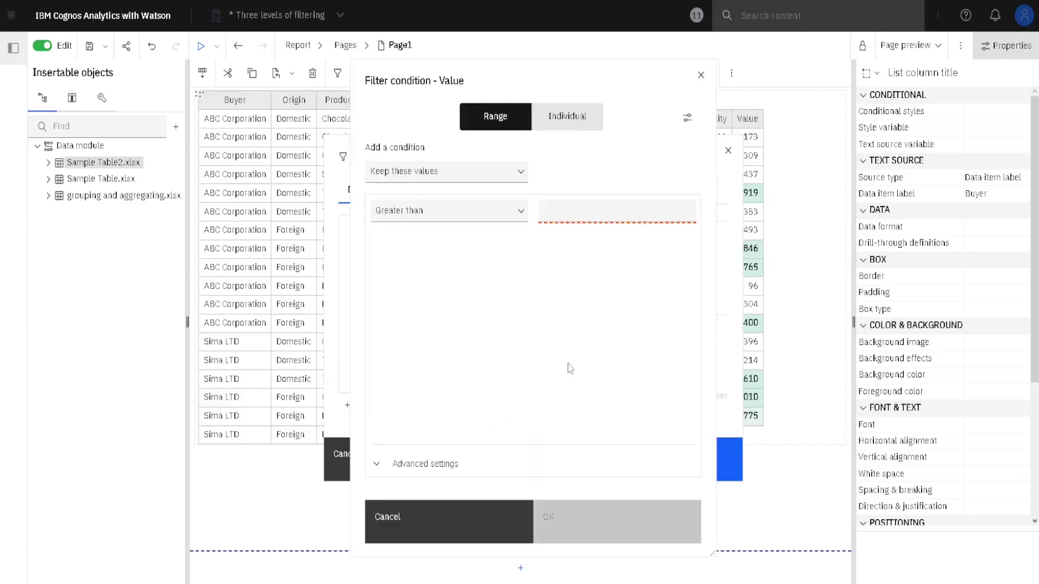
{"action": "left_click", "coordinate": [557, 214]}
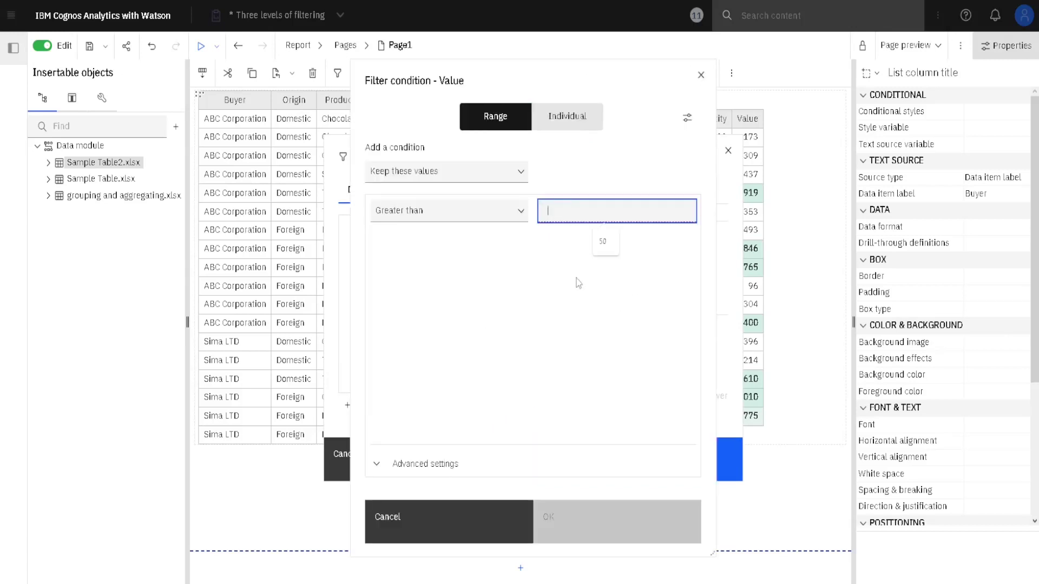
{"action": "type", "text": "90"}
{"action": "left_click", "coordinate": [590, 531]}
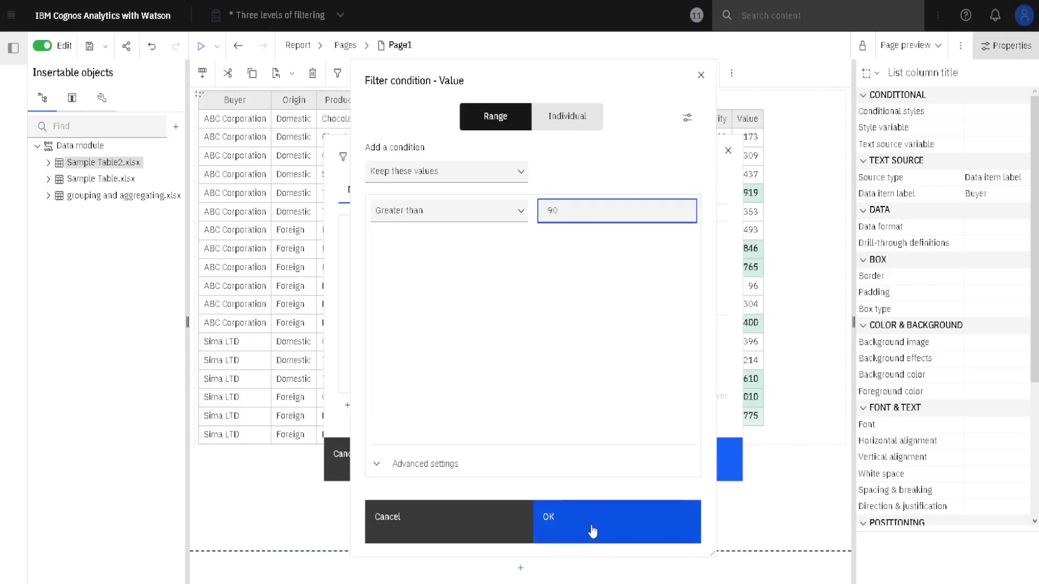
{"action": "left_click_drag", "start_coordinate": [648, 164], "coordinate": [625, 162]}
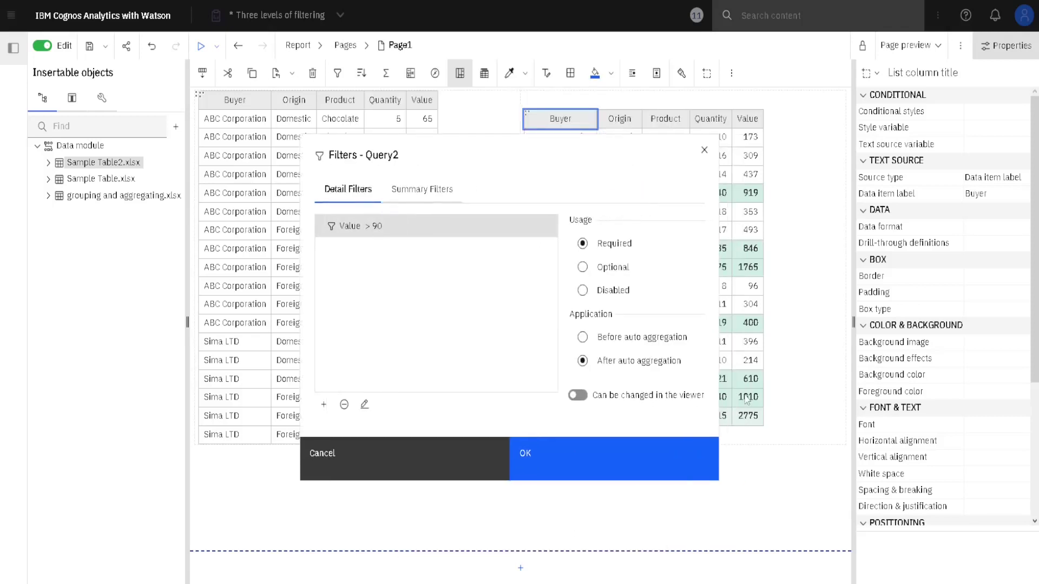
- Apply the Value > 90 filter before auto aggregation, bringing the list totals to 91 and 2497
{"action": "mouse_move", "coordinate": [742, 434]}
{"action": "left_mouse_down"}
{"action": "mouse_move", "coordinate": [723, 421]}
{"action": "mouse_move", "coordinate": [767, 399]}
{"action": "mouse_move", "coordinate": [777, 426]}
{"action": "mouse_move", "coordinate": [734, 440]}
{"action": "left_mouse_up"}
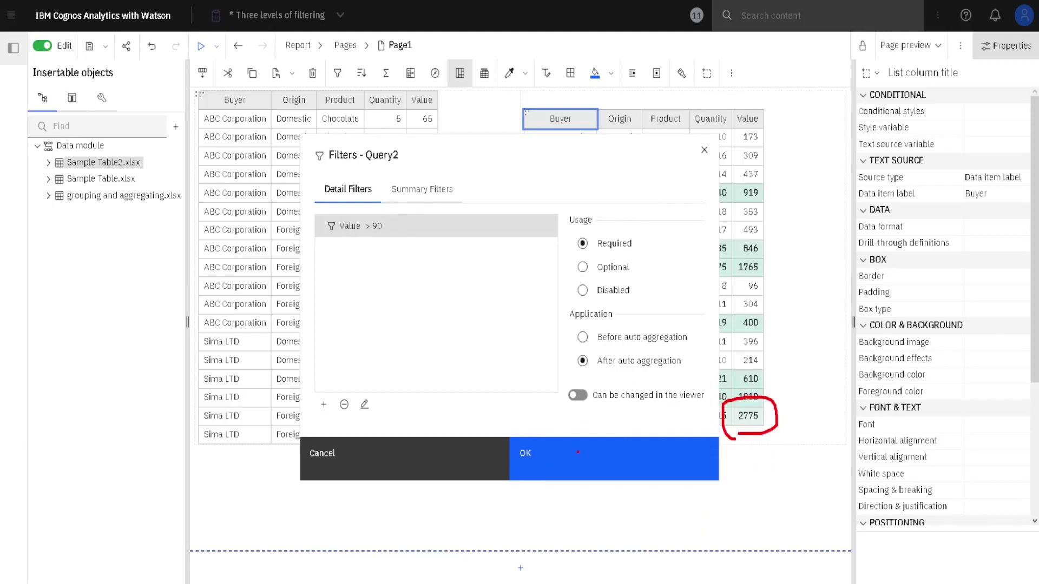
{"action": "key", "text": "Escape"}
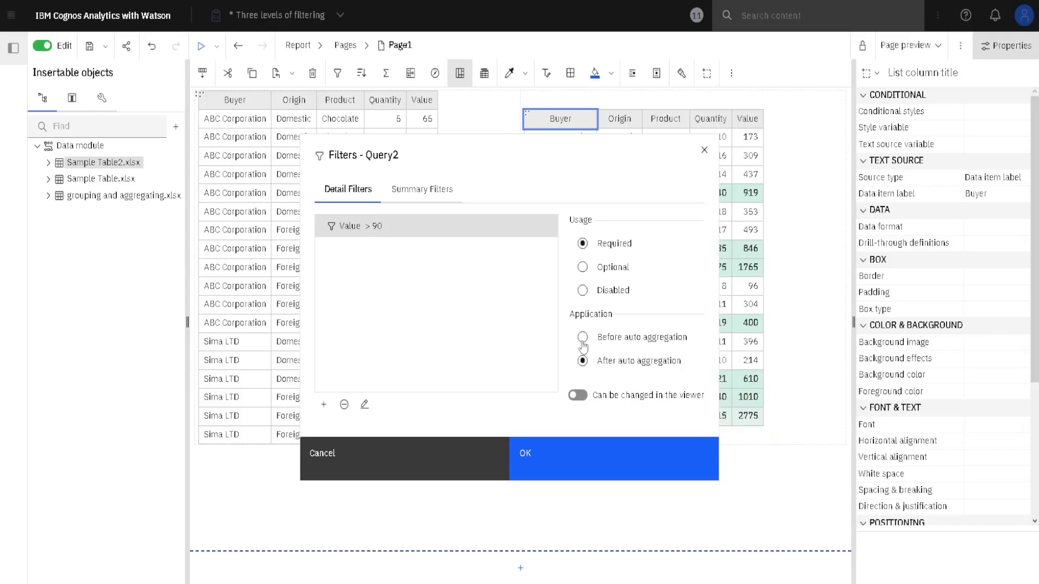
{"action": "left_click", "coordinate": [583, 339]}
{"action": "key", "text": "ctrl"}
{"action": "mouse_move", "coordinate": [567, 323]}
{"action": "left_mouse_down"}
{"action": "mouse_move", "coordinate": [673, 357]}
{"action": "mouse_move", "coordinate": [689, 379]}
{"action": "mouse_move", "coordinate": [700, 352]}
{"action": "left_mouse_up"}
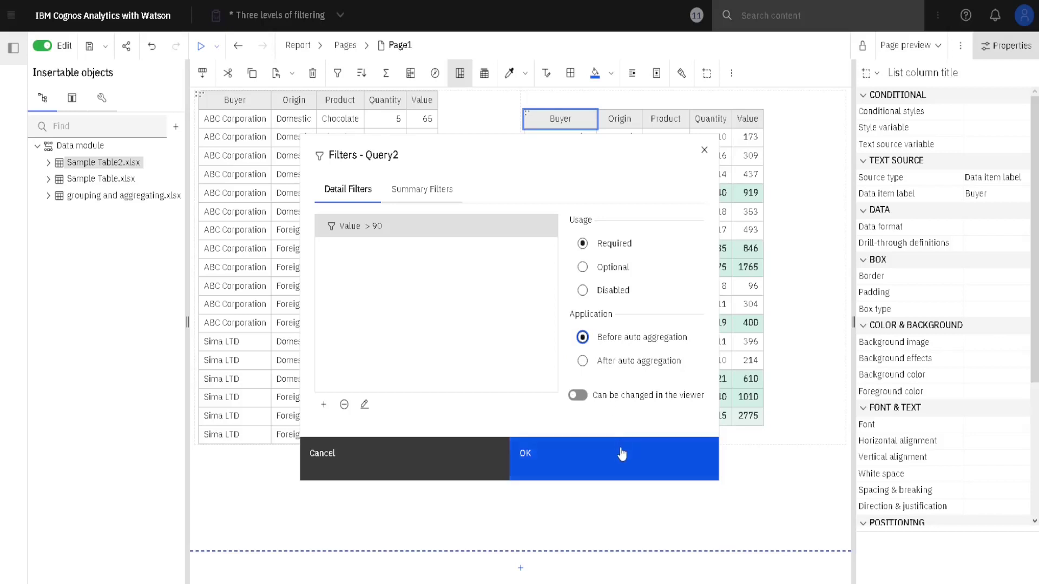
{"action": "left_click", "coordinate": [647, 464]}
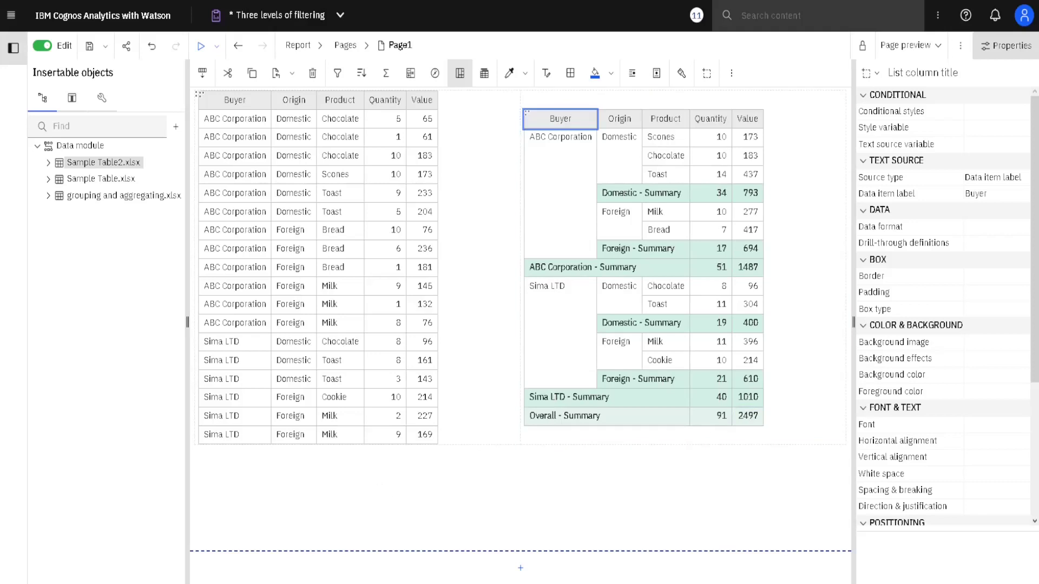
{"action": "key", "text": "alt+Tab"}
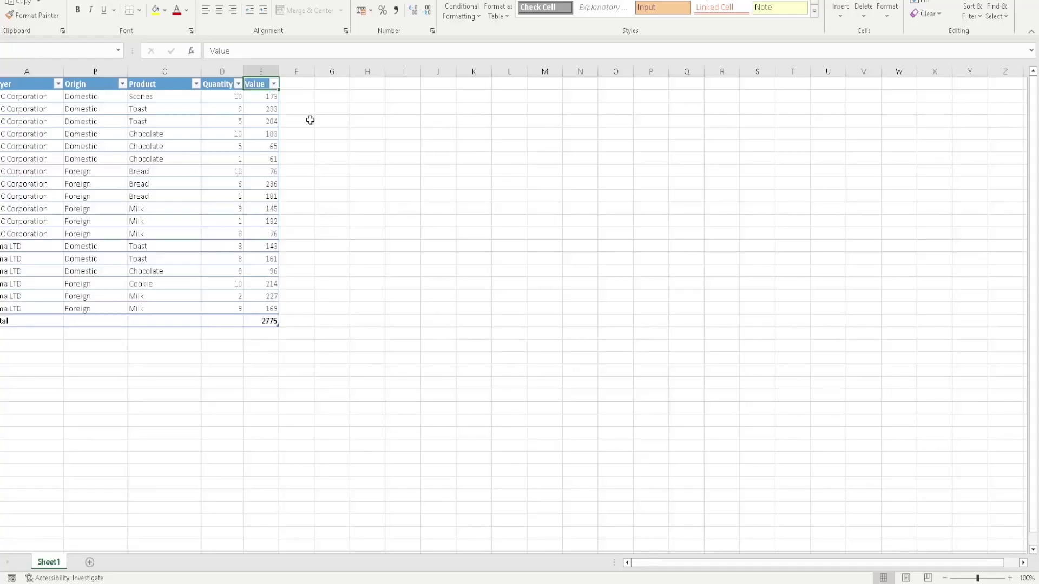
- In Excel, filter out Values 61, 65 and 76, leaving 14 rows totalling 2497
{"action": "left_click", "coordinate": [310, 120]}
{"action": "left_click", "coordinate": [274, 84]}
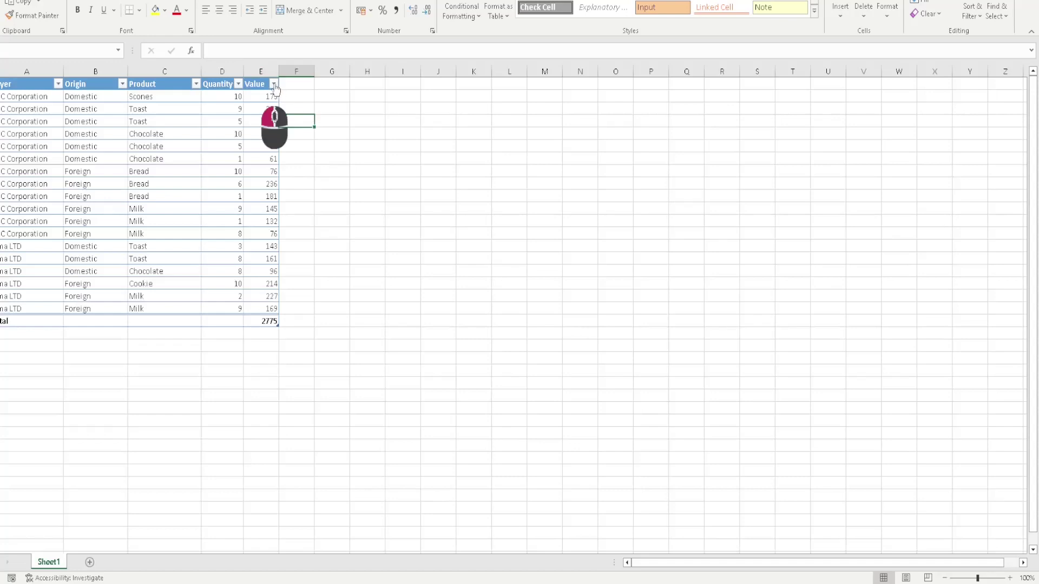
{"action": "left_click", "coordinate": [163, 243]}
{"action": "left_click", "coordinate": [164, 253]}
{"action": "left_click", "coordinate": [164, 264]}
{"action": "left_click", "coordinate": [206, 345]}
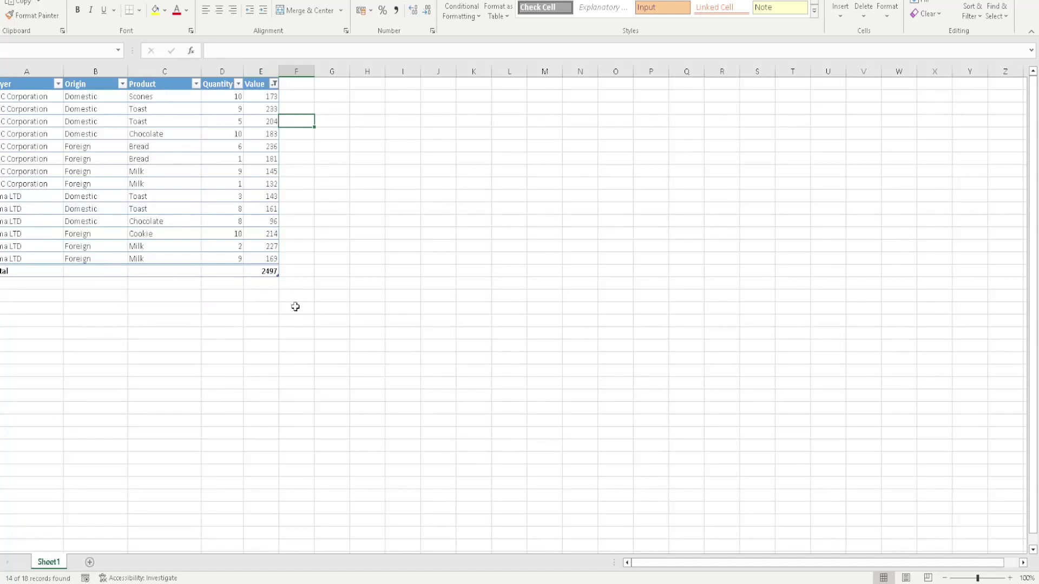
{"action": "key", "text": "alt+Tab"}
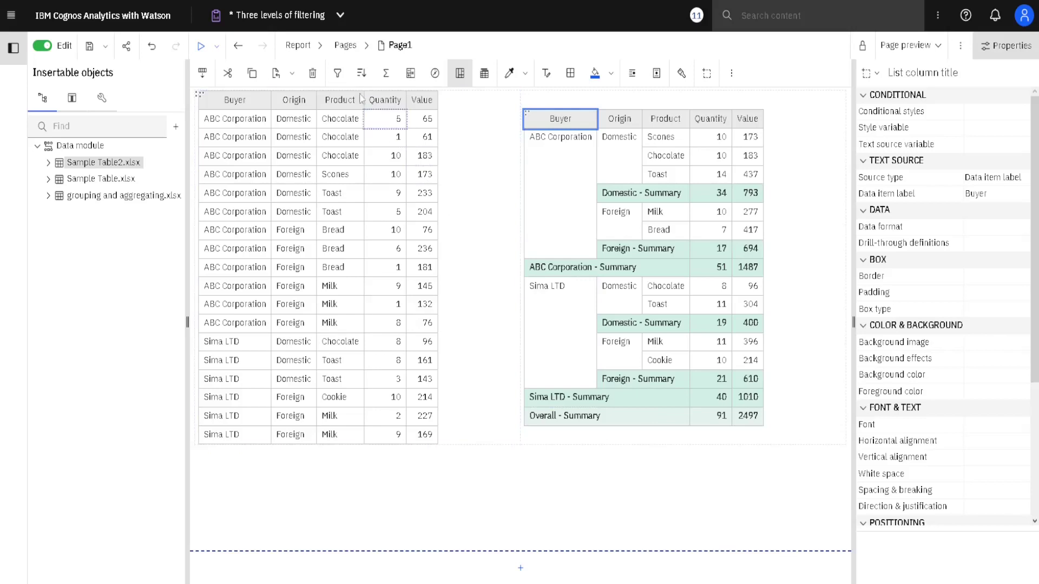
{"action": "left_click", "coordinate": [337, 73]}
{"action": "left_click", "coordinate": [379, 189]}
{"action": "left_click", "coordinate": [395, 227]}
{"action": "left_click", "coordinate": [608, 292]}
{"action": "left_click", "coordinate": [602, 469]}
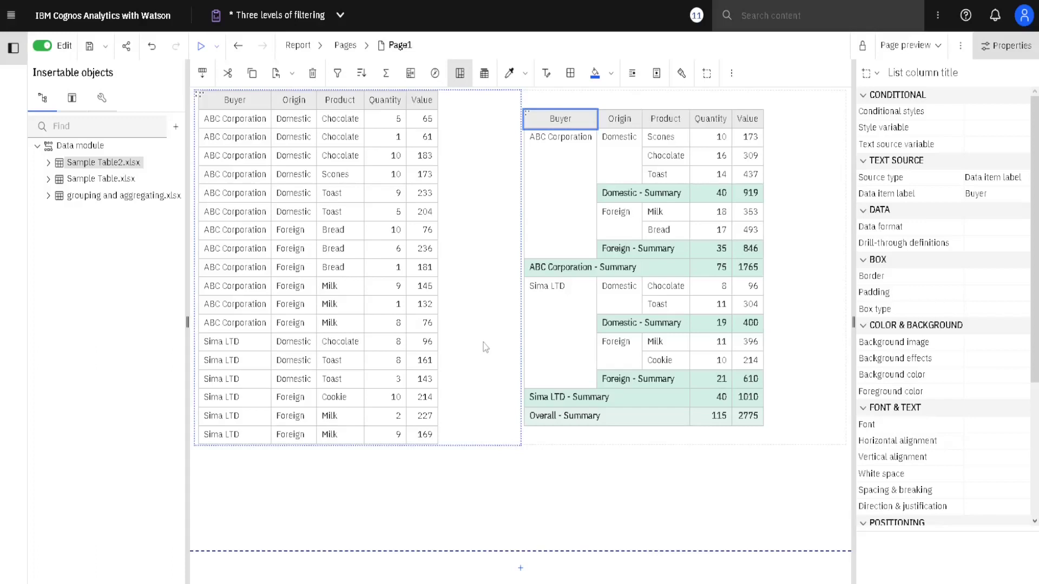
{"action": "left_click", "coordinate": [679, 178]}
{"action": "left_click", "coordinate": [702, 150]}
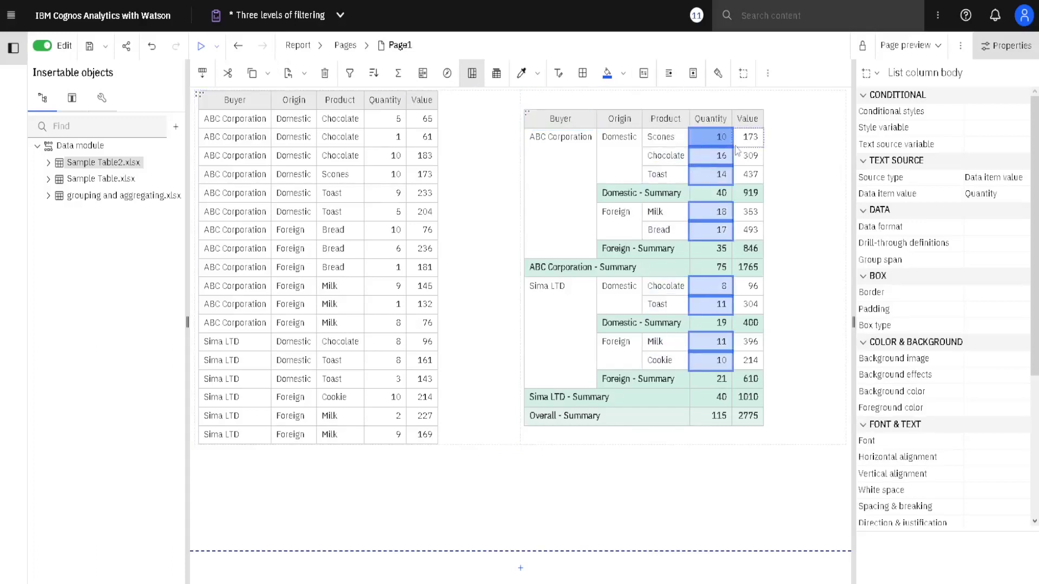
{"action": "left_click", "coordinate": [671, 145]}
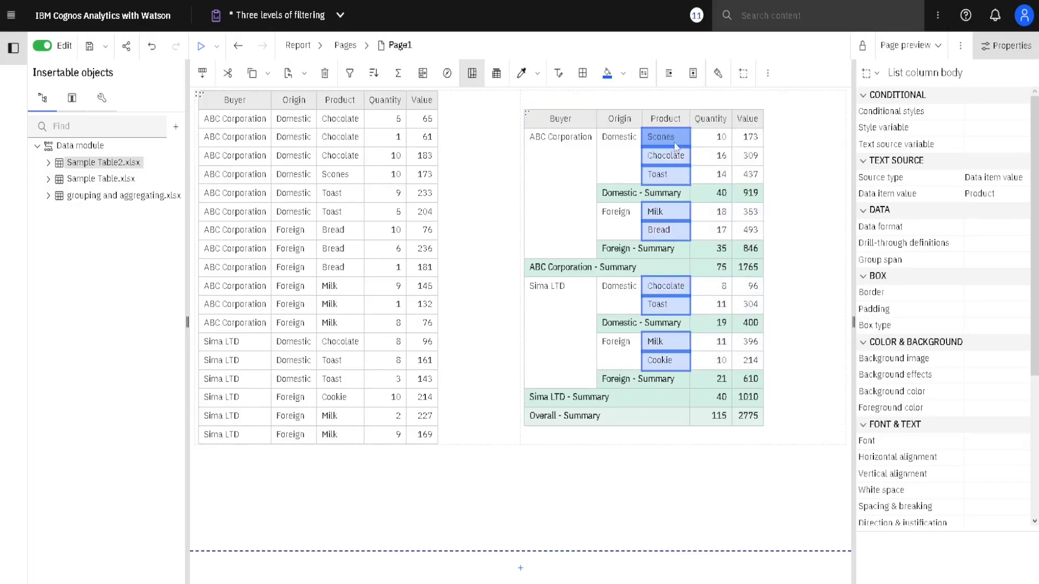
{"action": "left_click", "coordinate": [756, 120]}
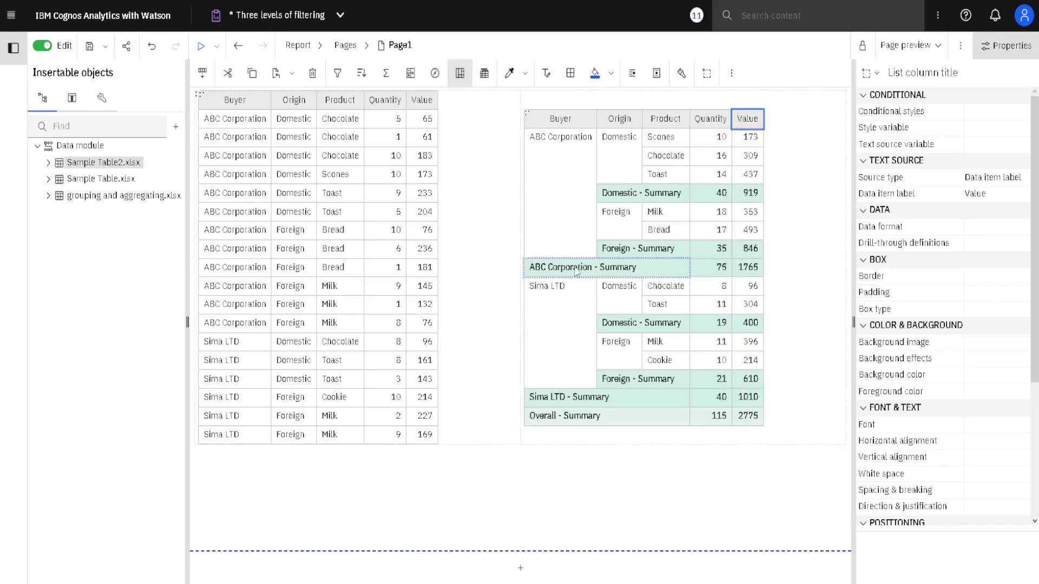
- Change the Value > 90 detail filter's threshold to 350
{"action": "left_click", "coordinate": [338, 76]}
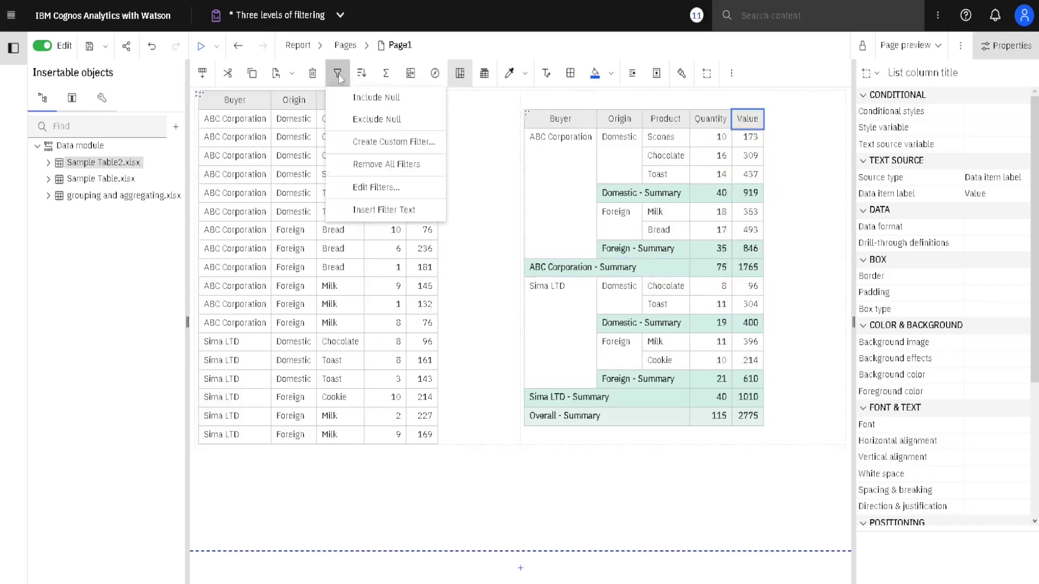
{"action": "left_click", "coordinate": [411, 188]}
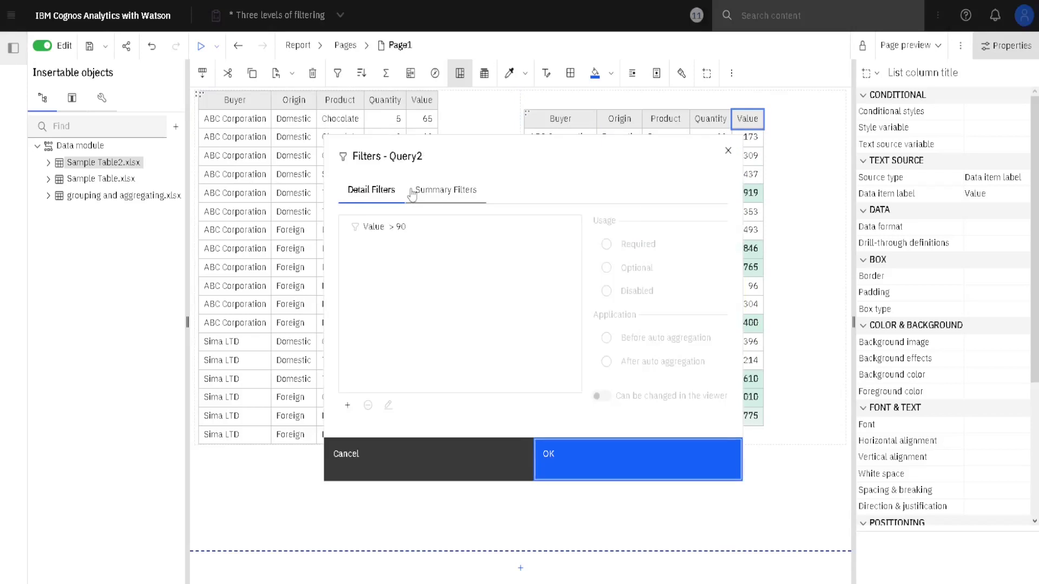
{"action": "double_click", "coordinate": [401, 236]}
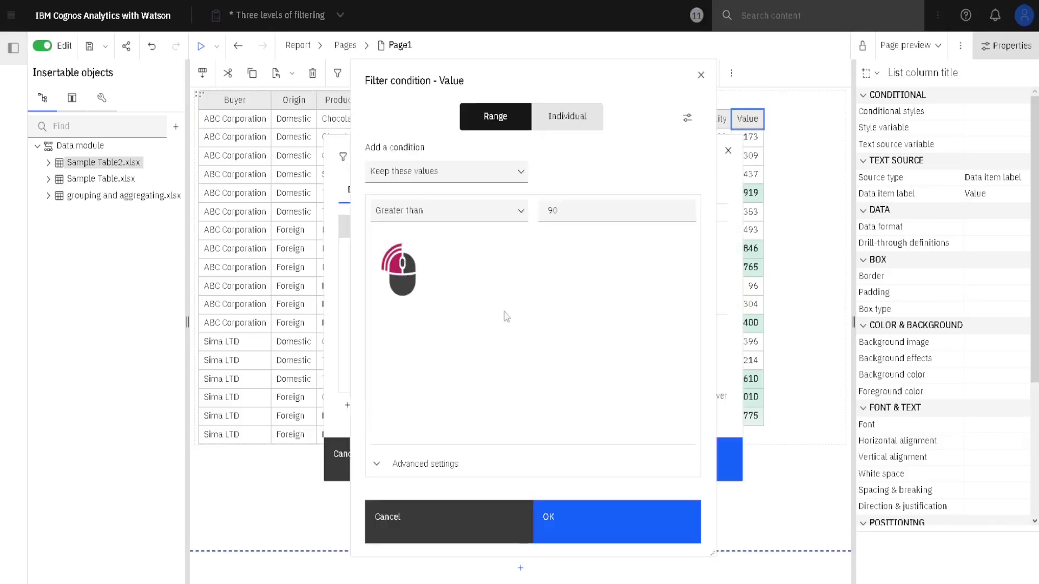
{"action": "double_click", "coordinate": [552, 211]}
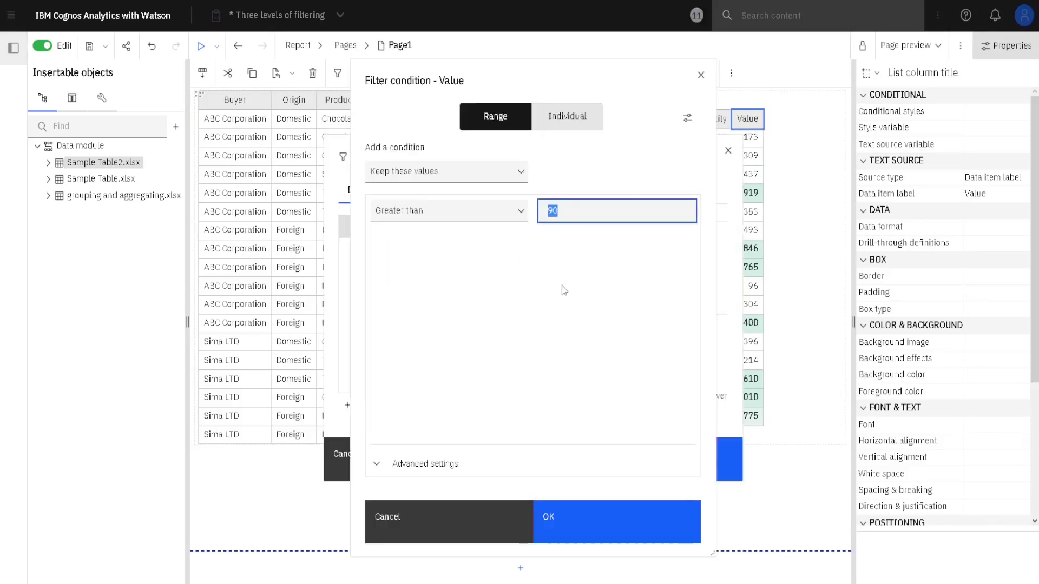
{"action": "type", "text": "350"}
{"action": "left_click_drag", "start_coordinate": [617, 99], "coordinate": [562, 100]}
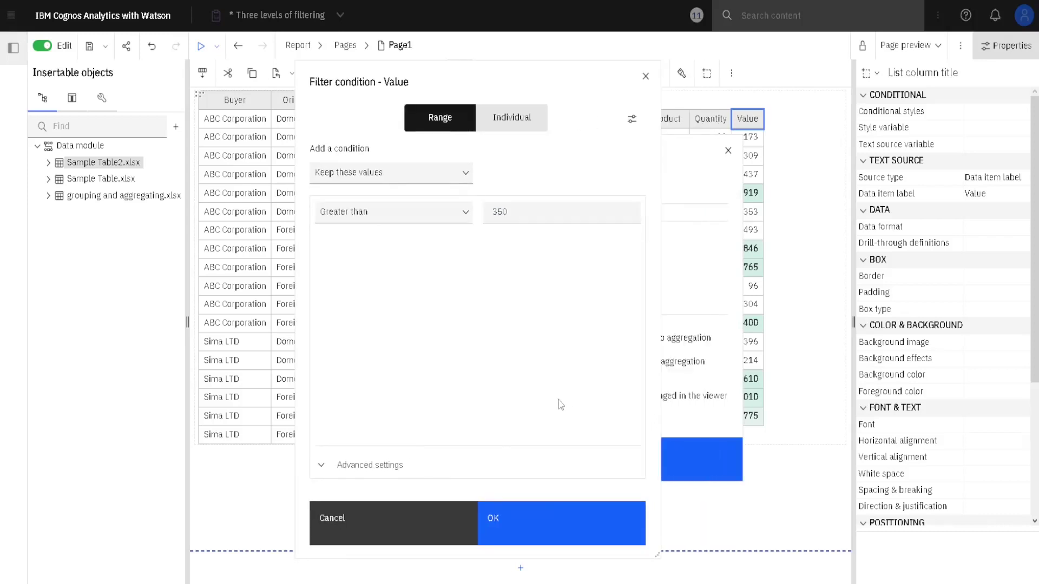
{"action": "left_click", "coordinate": [518, 519]}
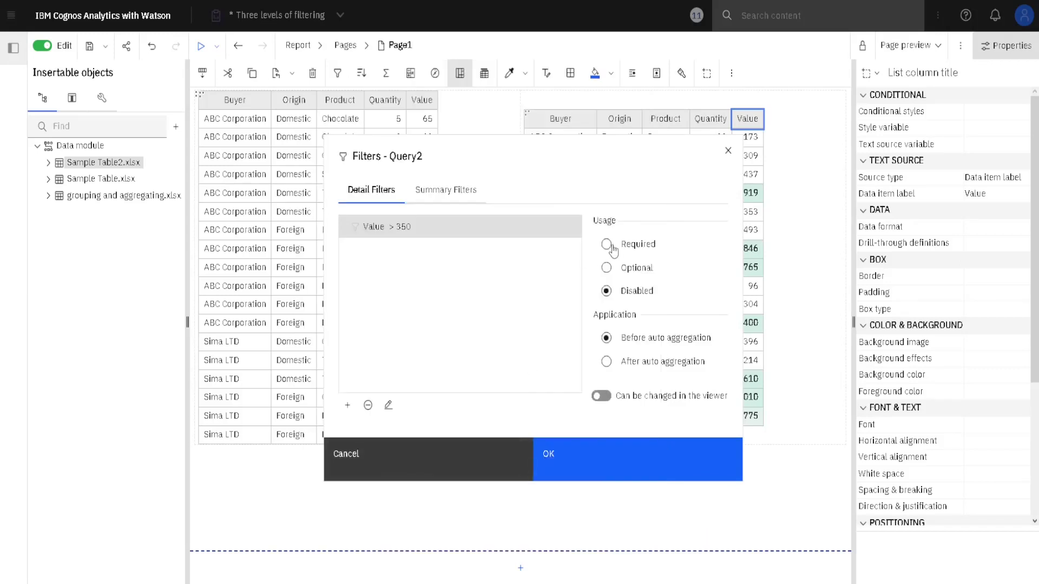
- Make the Value > 350 filter required and applied after auto aggregation, leaving four product rows
{"action": "left_click", "coordinate": [611, 247]}
{"action": "left_click_drag", "start_coordinate": [592, 349], "coordinate": [720, 371]}
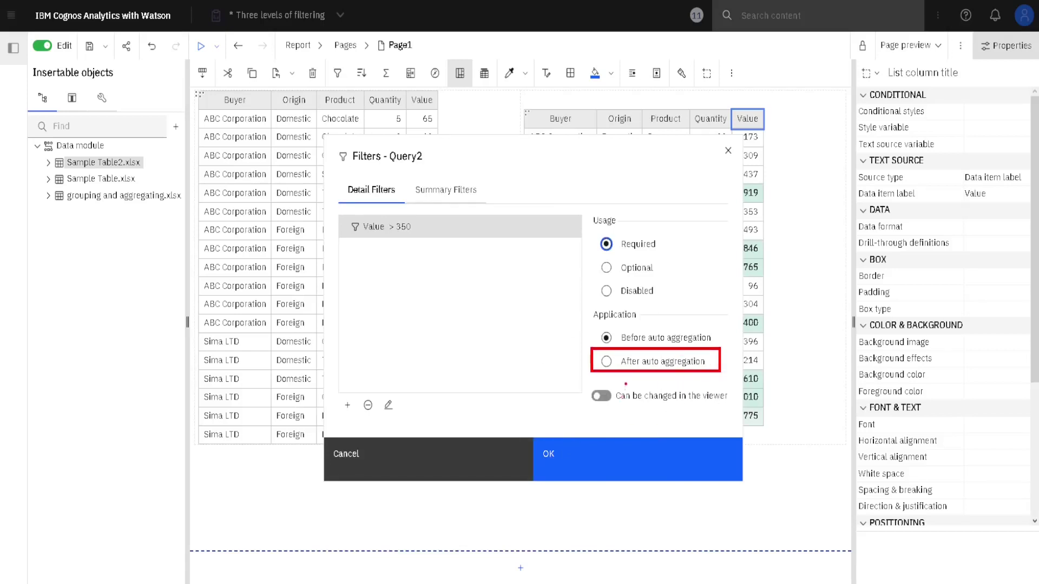
{"action": "left_click", "coordinate": [606, 362]}
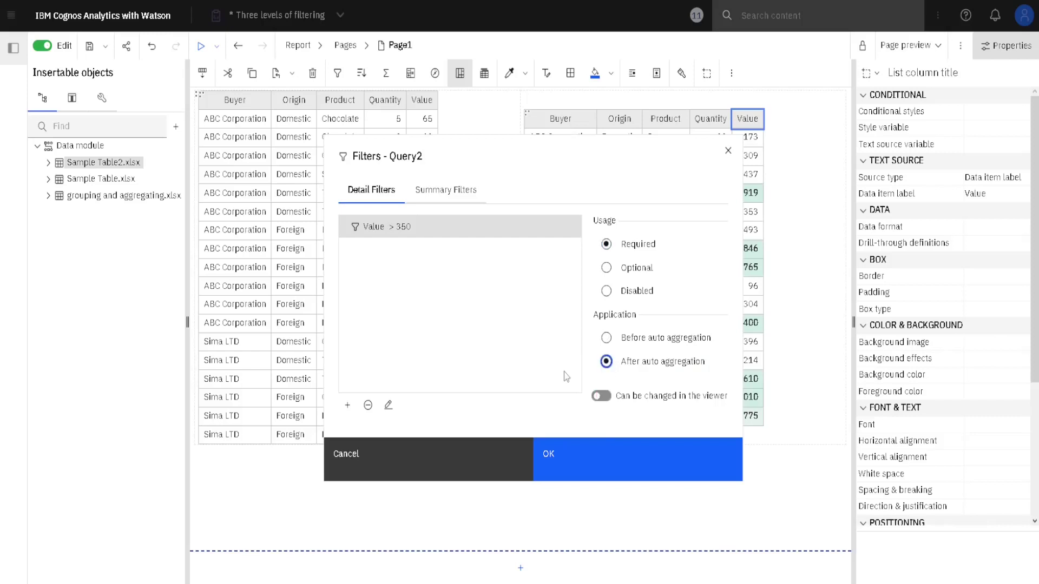
{"action": "left_click_drag", "start_coordinate": [667, 151], "coordinate": [651, 151]}
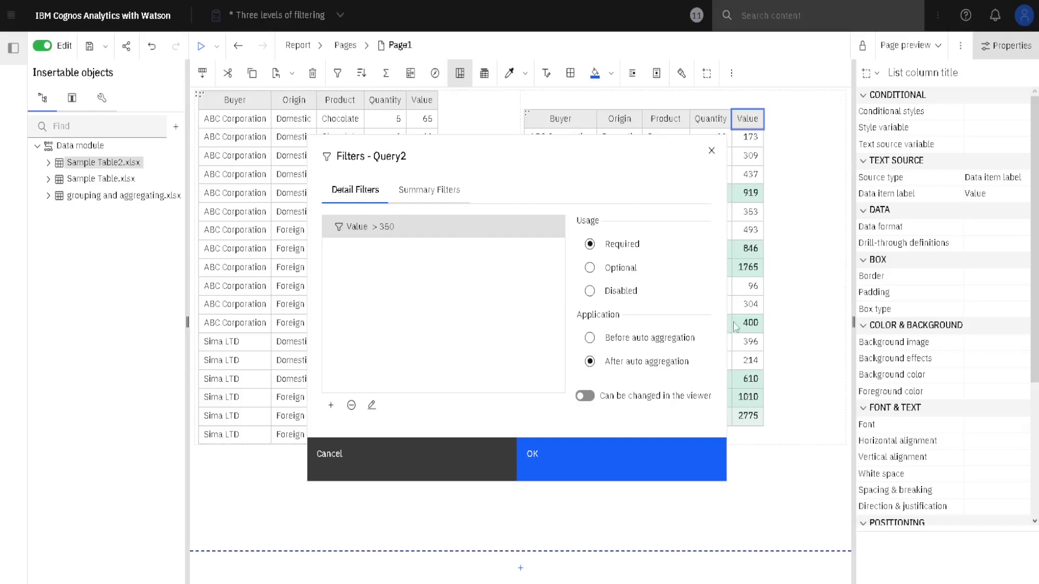
{"action": "mouse_move", "coordinate": [729, 371]}
{"action": "left_mouse_down"}
{"action": "mouse_move", "coordinate": [740, 172]}
{"action": "mouse_move", "coordinate": [756, 125]}
{"action": "mouse_move", "coordinate": [767, 124]}
{"action": "mouse_move", "coordinate": [749, 147]}
{"action": "mouse_move", "coordinate": [728, 132]}
{"action": "mouse_move", "coordinate": [761, 117]}
{"action": "mouse_move", "coordinate": [750, 145]}
{"action": "left_mouse_up"}
{"action": "left_click", "coordinate": [586, 464]}
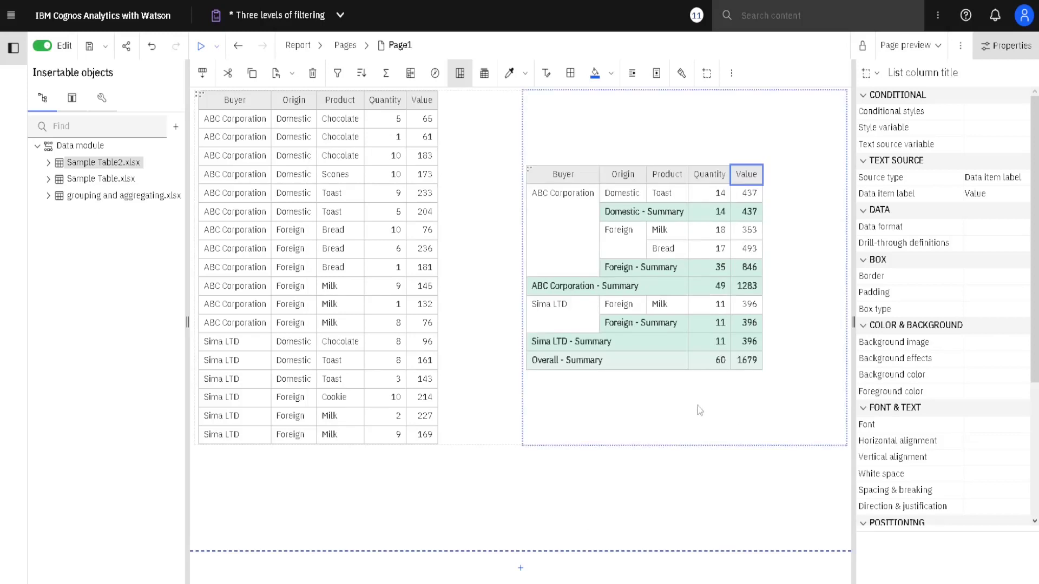
- Set the Value > 350 filter's usage to Disabled, restoring totals of 115 and 2775
{"action": "left_click", "coordinate": [338, 73]}
{"action": "left_click", "coordinate": [400, 187]}
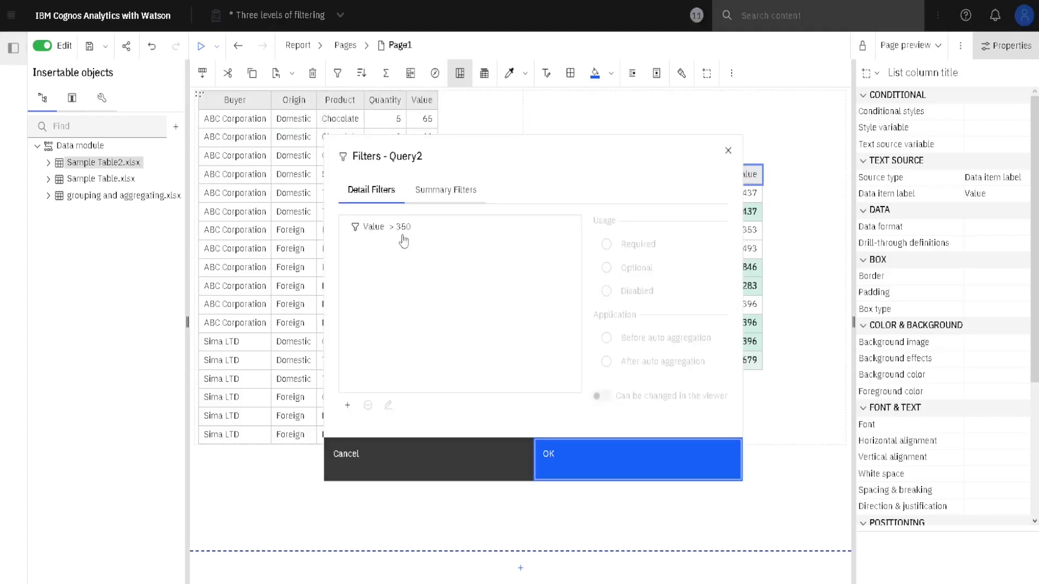
{"action": "left_click", "coordinate": [607, 291]}
{"action": "left_click", "coordinate": [610, 454]}
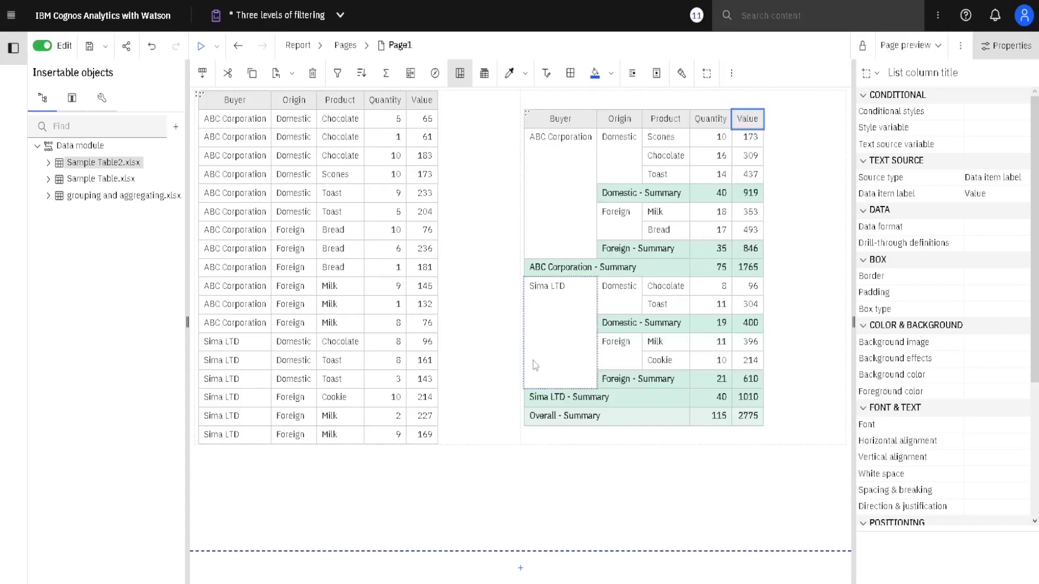
{"action": "left_click", "coordinate": [616, 202]}
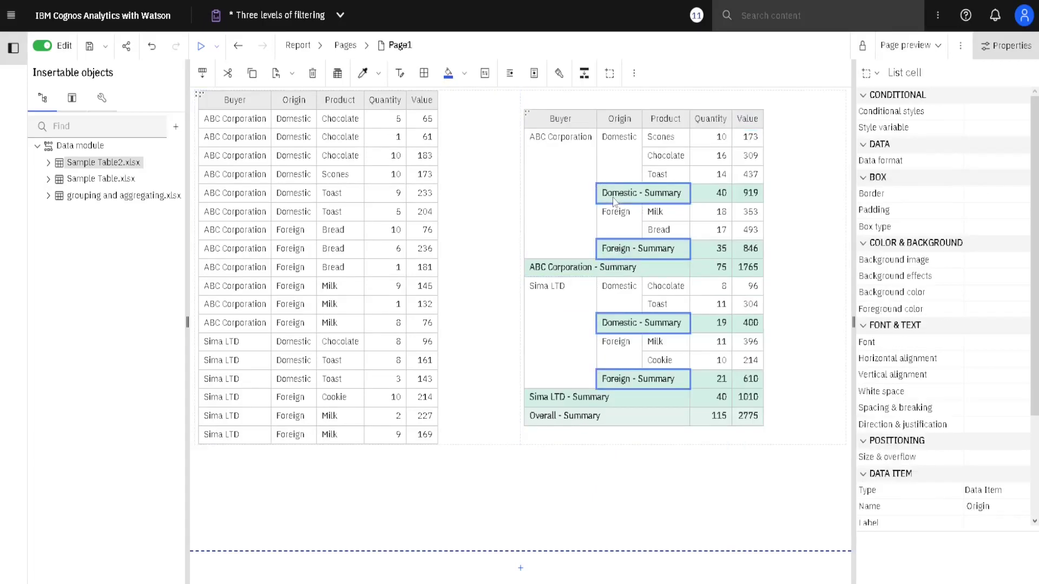
{"action": "left_click", "coordinate": [578, 278]}
{"action": "left_click", "coordinate": [639, 200]}
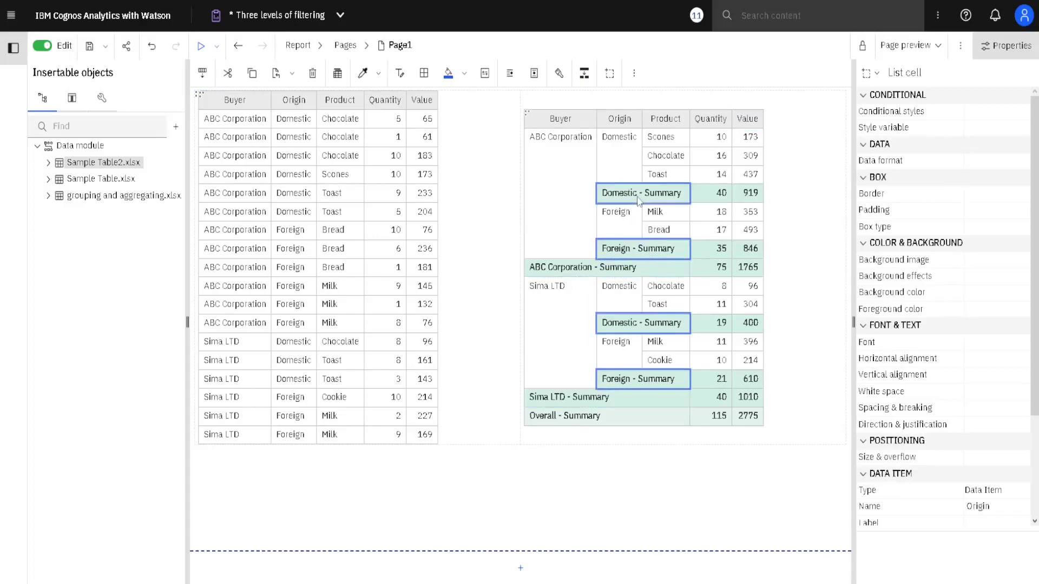
{"action": "left_click", "coordinate": [749, 194]}
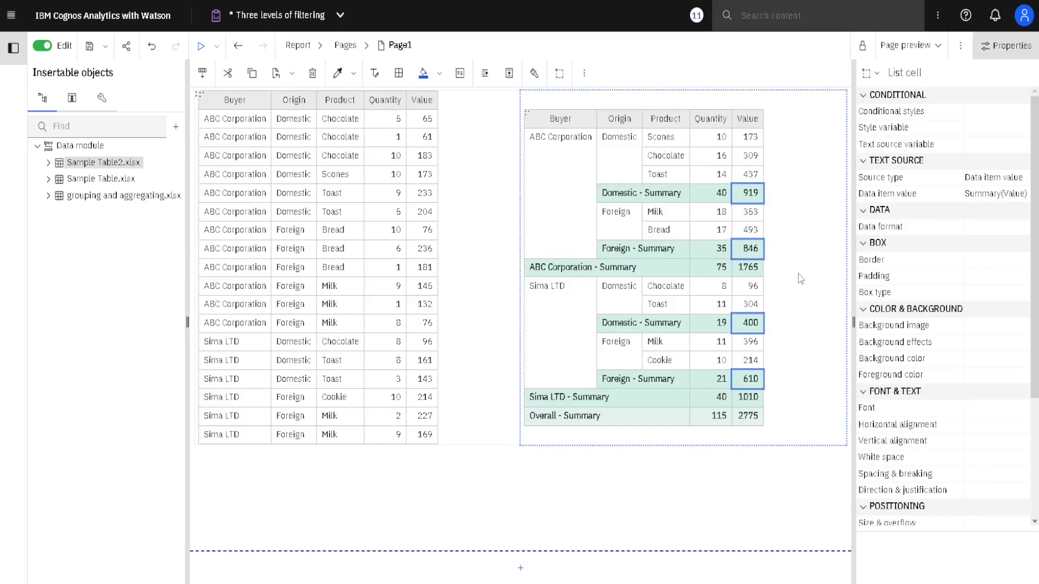
{"action": "left_click", "coordinate": [562, 120]}
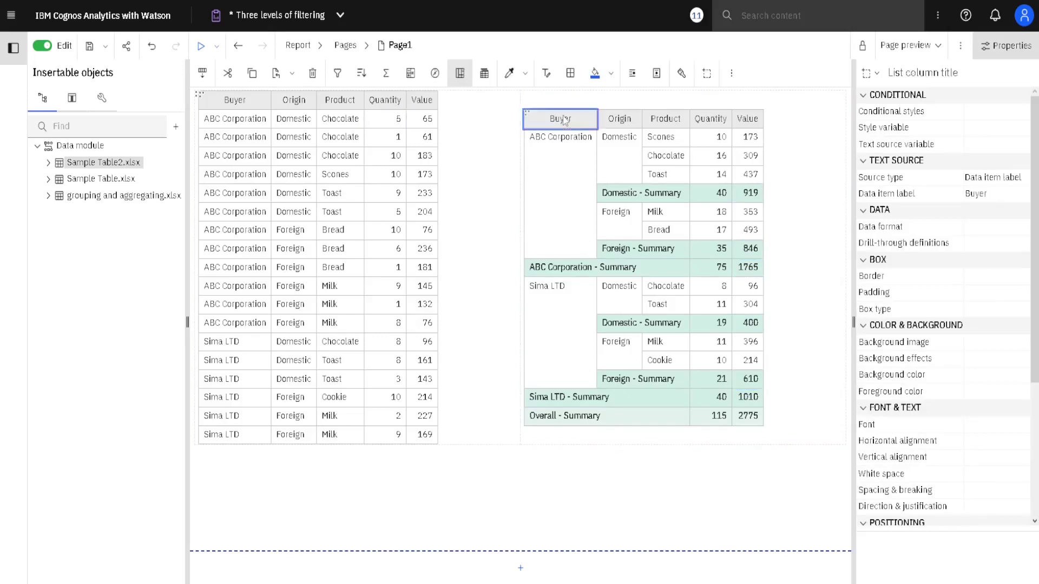
- In Query2's Summary Filters, add a Value greater than 700 condition
{"action": "left_click", "coordinate": [339, 76]}
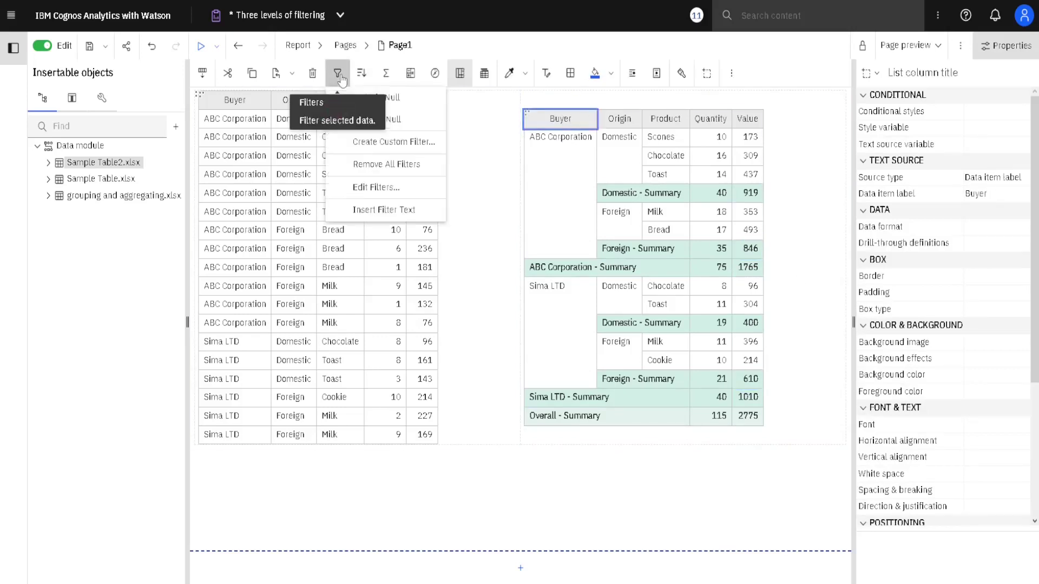
{"action": "left_click", "coordinate": [406, 188]}
{"action": "left_click_drag", "start_coordinate": [550, 147], "coordinate": [310, 156]}
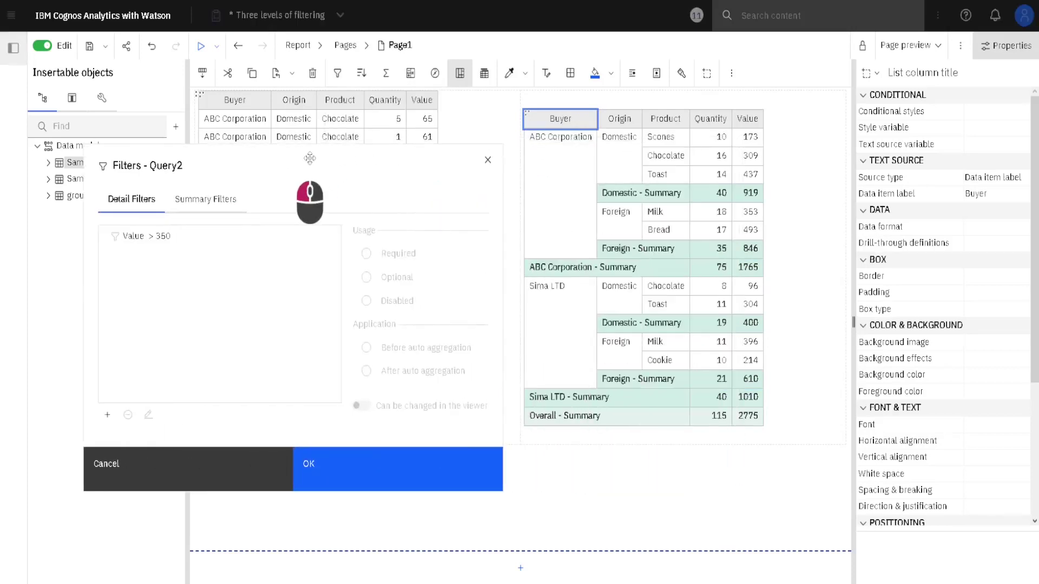
{"action": "left_click", "coordinate": [213, 203]}
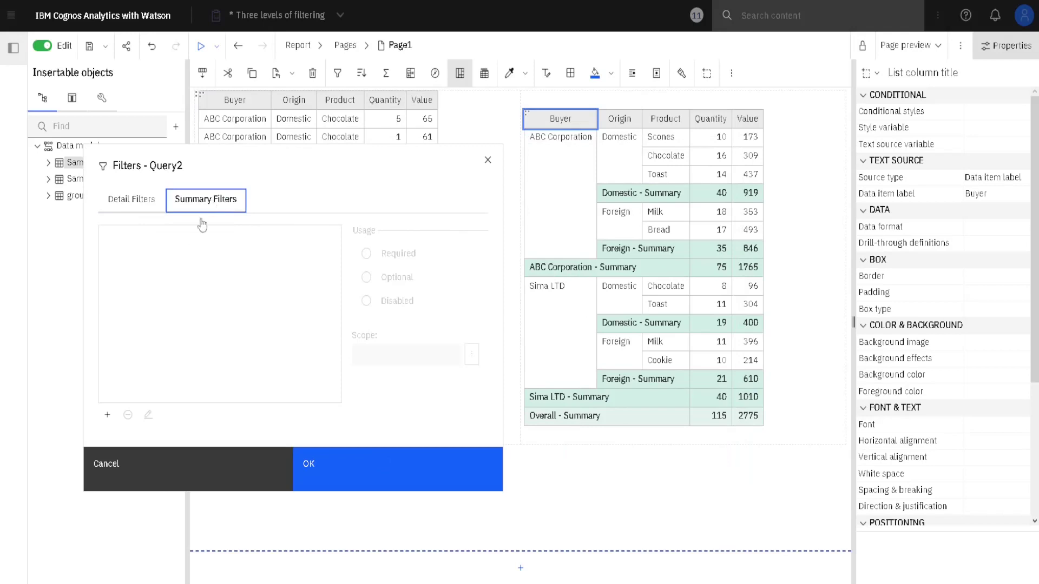
{"action": "left_click", "coordinate": [107, 416]}
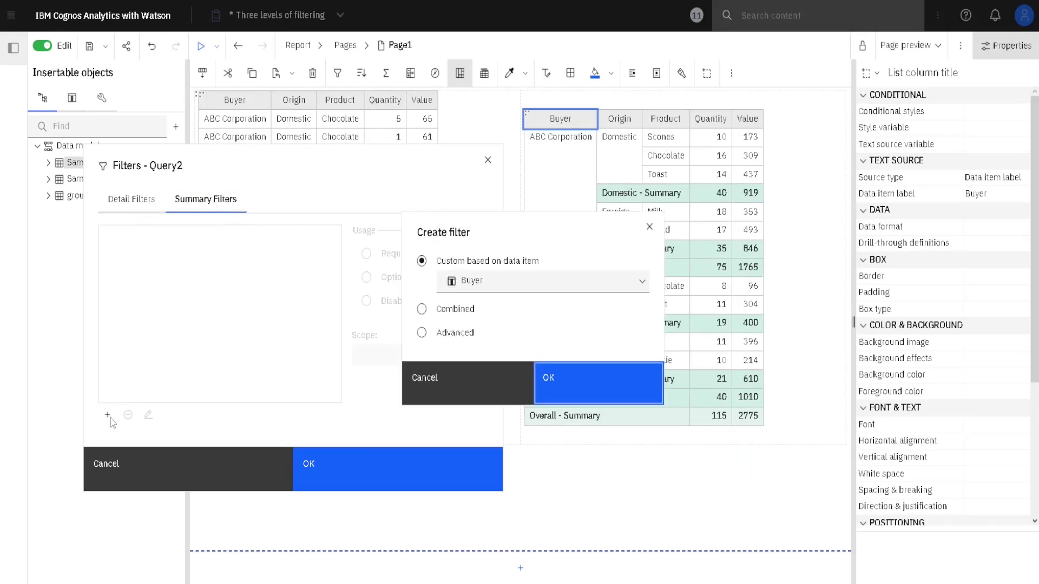
{"action": "left_click", "coordinate": [644, 281]}
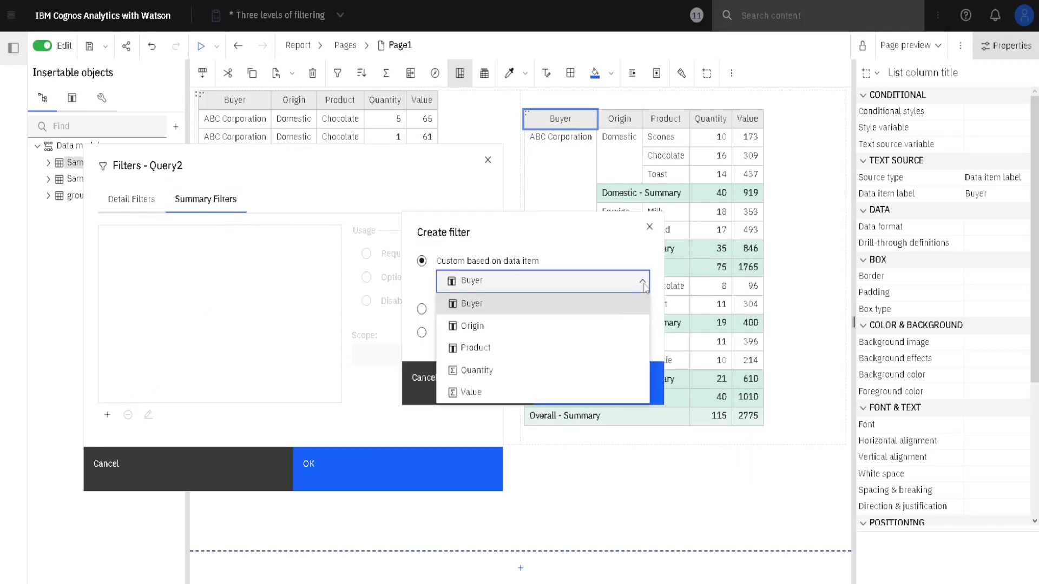
{"action": "left_click", "coordinate": [551, 390]}
{"action": "left_click", "coordinate": [577, 379]}
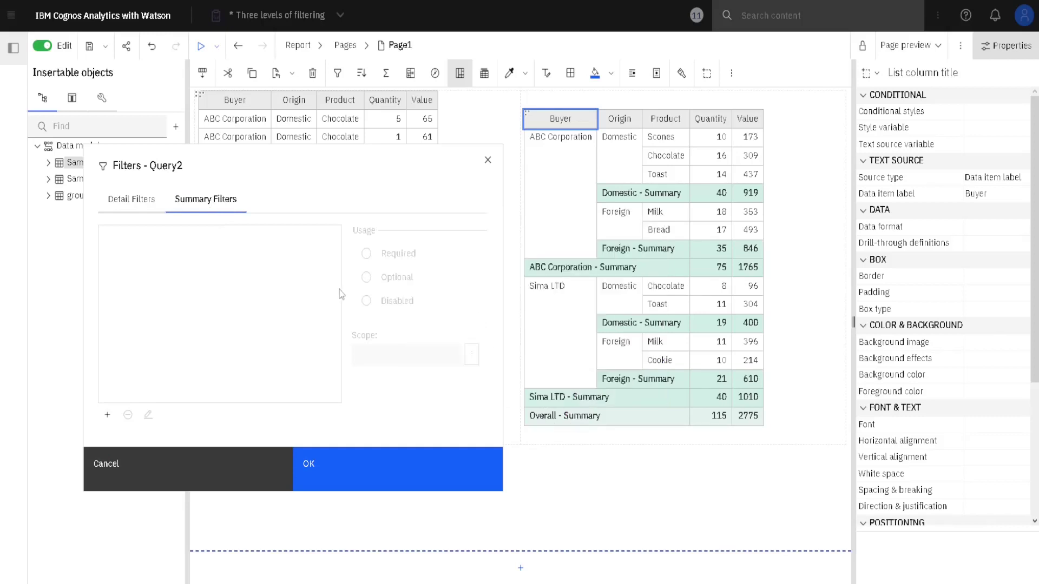
{"action": "left_click", "coordinate": [566, 212]}
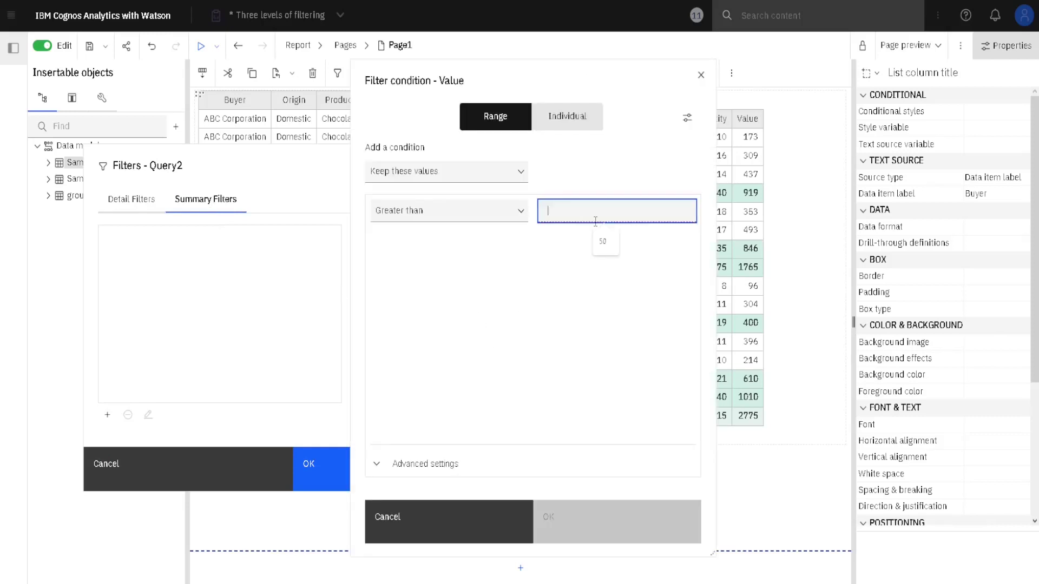
{"action": "type", "text": "700"}
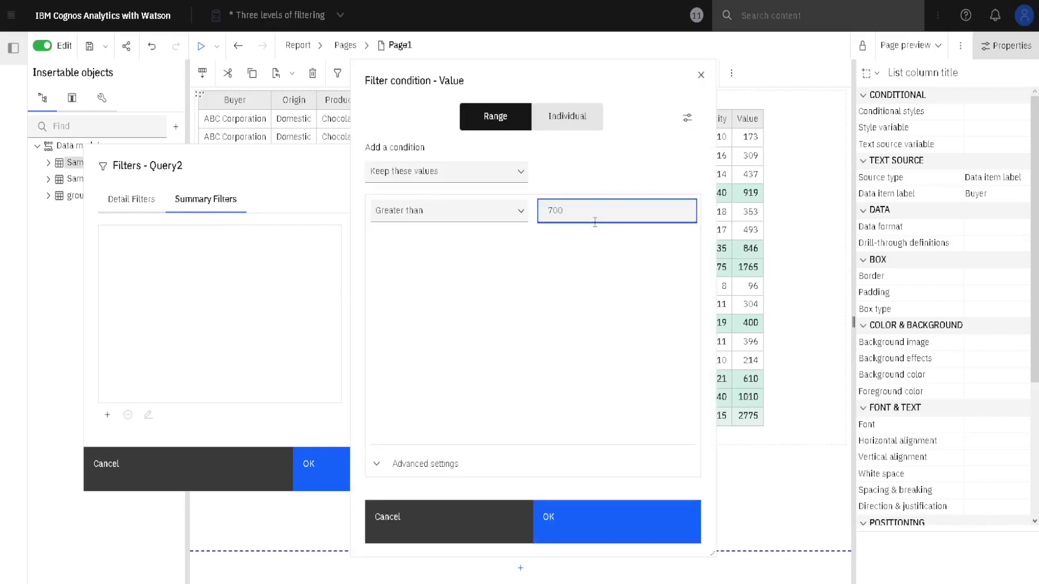
{"action": "left_click", "coordinate": [580, 523]}
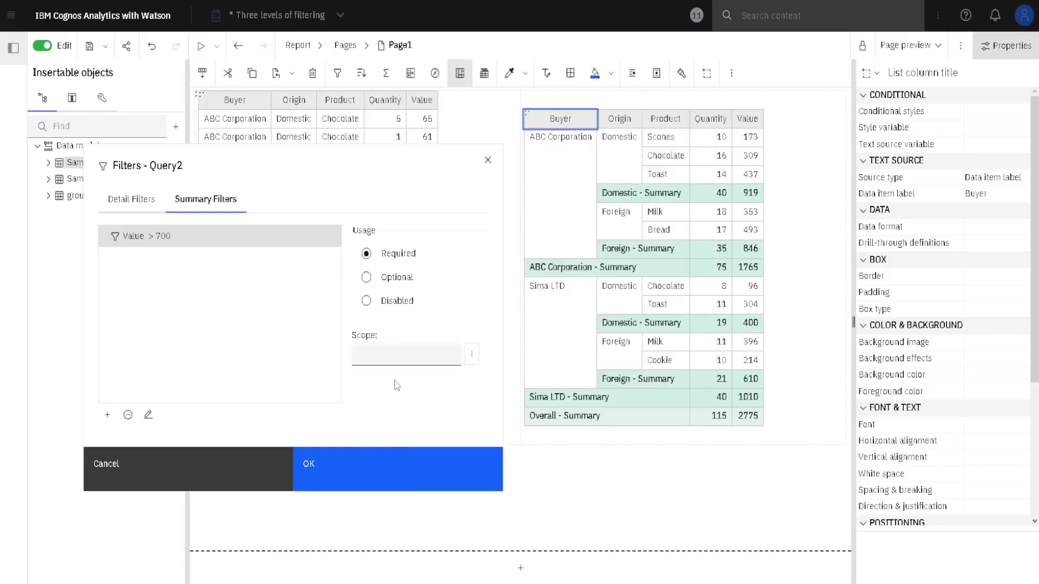
- Tick Origin in the Value > 700 summary filter's Scope settings
{"action": "left_click", "coordinate": [364, 354], "text": "ctrl"}
{"action": "mouse_move", "coordinate": [601, 208]}
{"action": "left_mouse_down"}
{"action": "mouse_move", "coordinate": [585, 190]}
{"action": "mouse_move", "coordinate": [694, 180]}
{"action": "mouse_move", "coordinate": [703, 207]}
{"action": "mouse_move", "coordinate": [601, 207]}
{"action": "left_mouse_up"}
{"action": "mouse_move", "coordinate": [567, 291]}
{"action": "left_mouse_down"}
{"action": "mouse_move", "coordinate": [516, 282]}
{"action": "mouse_move", "coordinate": [638, 270]}
{"action": "mouse_move", "coordinate": [560, 292]}
{"action": "left_mouse_up"}
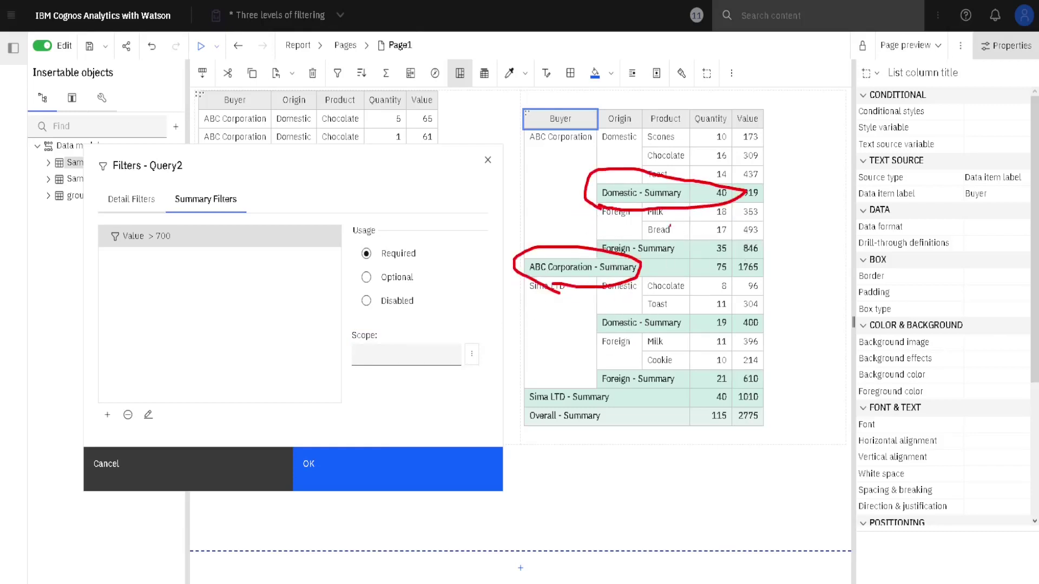
{"action": "left_click", "coordinate": [473, 355]}
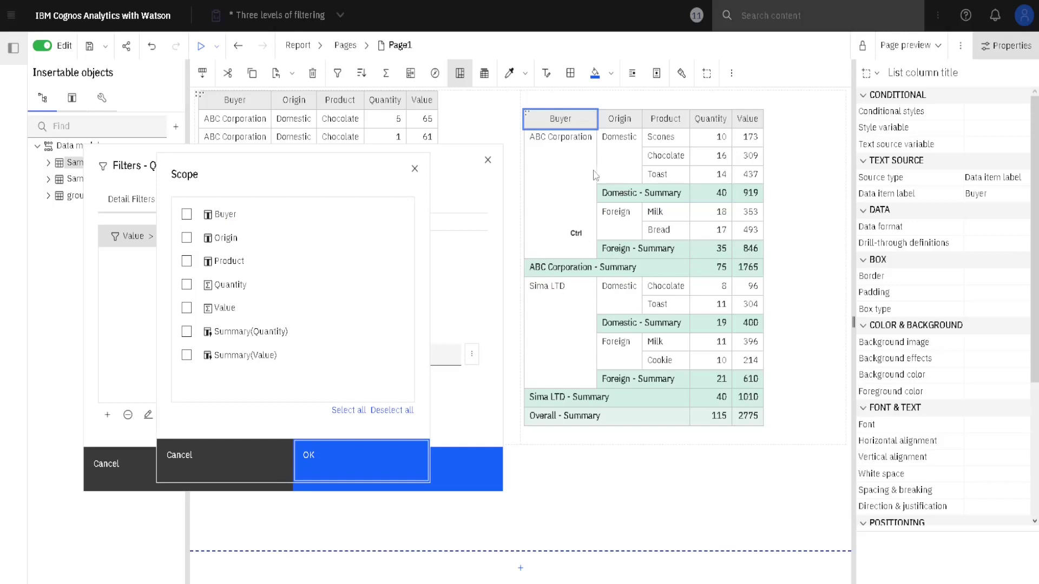
{"action": "mouse_move", "coordinate": [594, 207]}
{"action": "left_mouse_down"}
{"action": "mouse_move", "coordinate": [661, 142]}
{"action": "mouse_move", "coordinate": [647, 101]}
{"action": "left_mouse_up"}
{"action": "left_click", "coordinate": [187, 239]}
{"action": "left_click", "coordinate": [307, 456]}
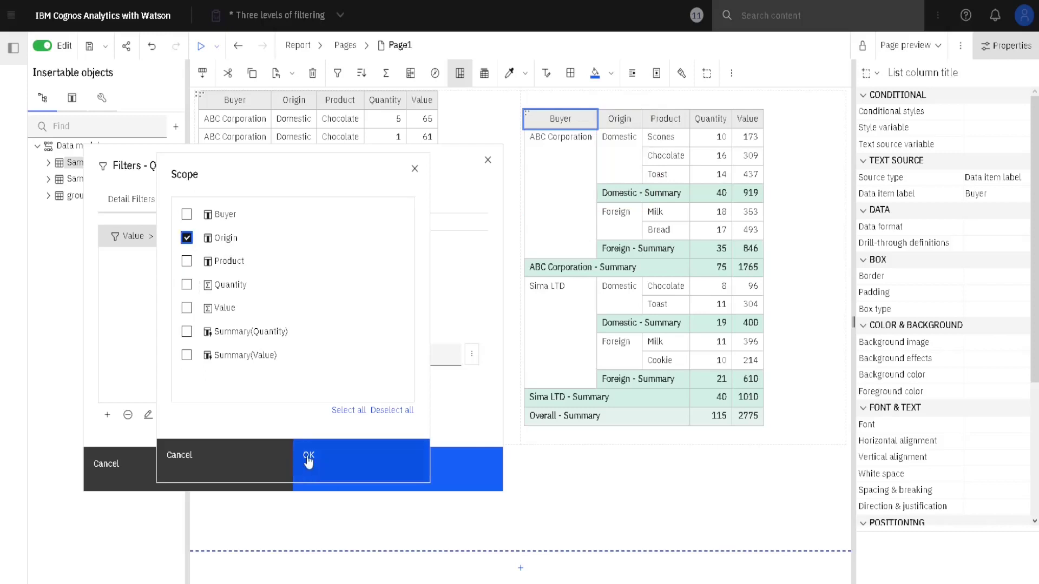
{"action": "left_click_drag", "start_coordinate": [400, 157], "coordinate": [417, 162]}
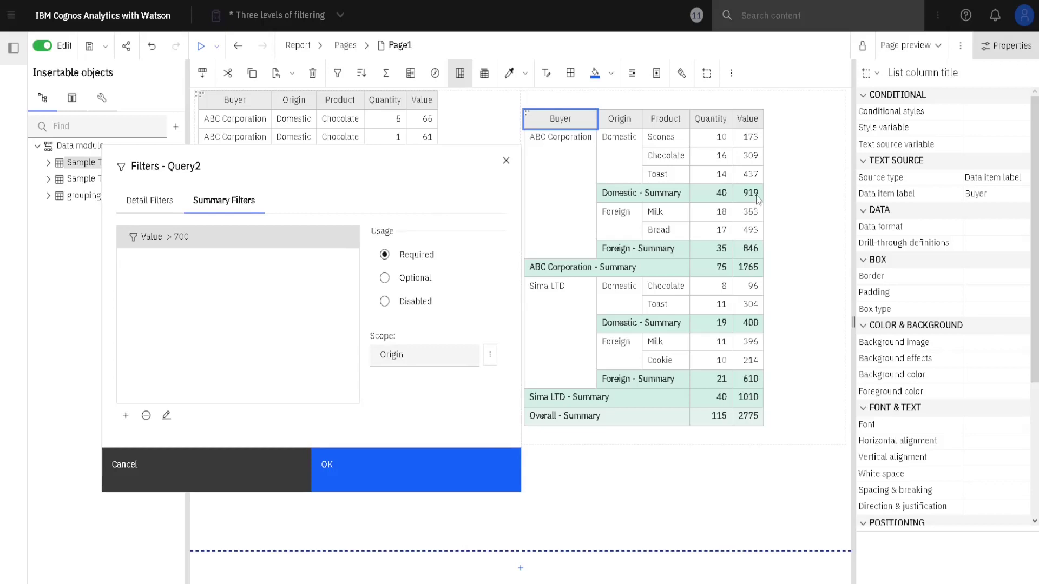
- Apply the Origin-scoped Value > 700 filter and check the Origin subtotals 919 and 846
{"action": "left_click", "coordinate": [372, 466]}
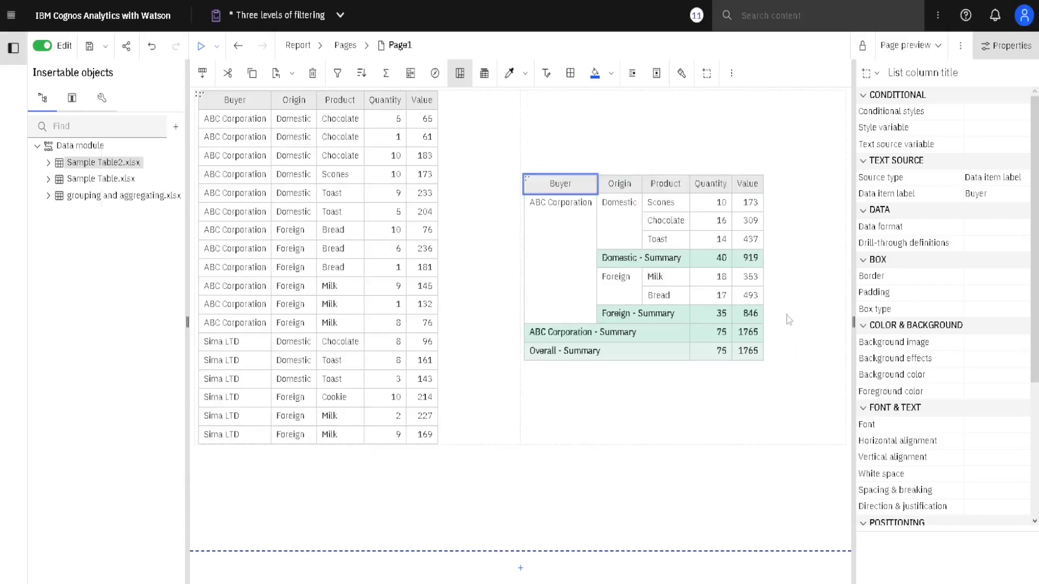
{"action": "left_click", "coordinate": [757, 264]}
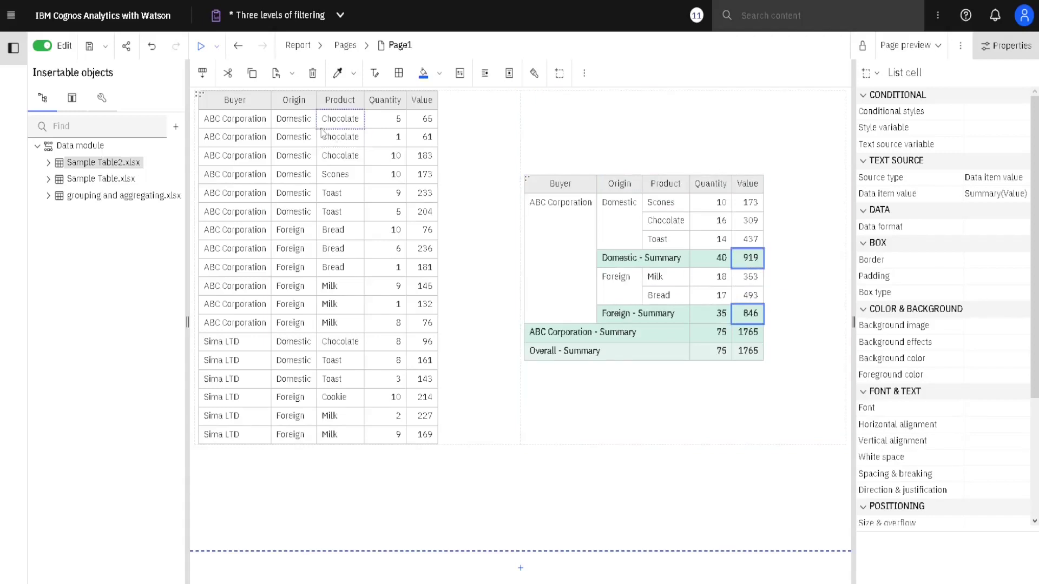
{"action": "left_click", "coordinate": [555, 187]}
- Disable the Value > 700 summary filter, bringing back Sima LTD with buyer totals 1765 and 1010
{"action": "left_click", "coordinate": [337, 73]}
{"action": "left_click", "coordinate": [464, 193]}
{"action": "left_click", "coordinate": [392, 239]}
{"action": "left_click", "coordinate": [607, 292]}
{"action": "left_click", "coordinate": [614, 459]}
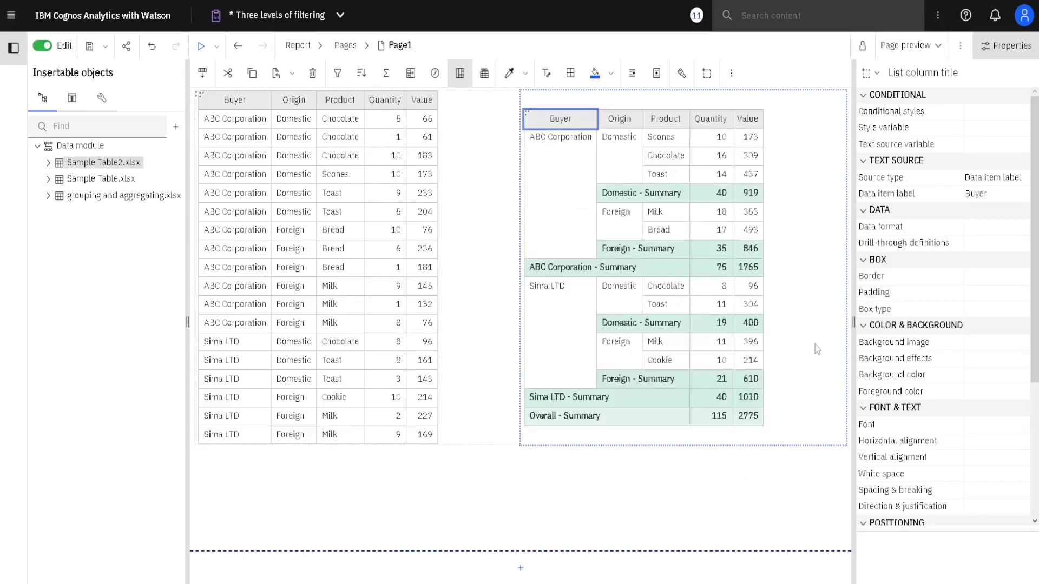
{"action": "left_click", "coordinate": [548, 400]}
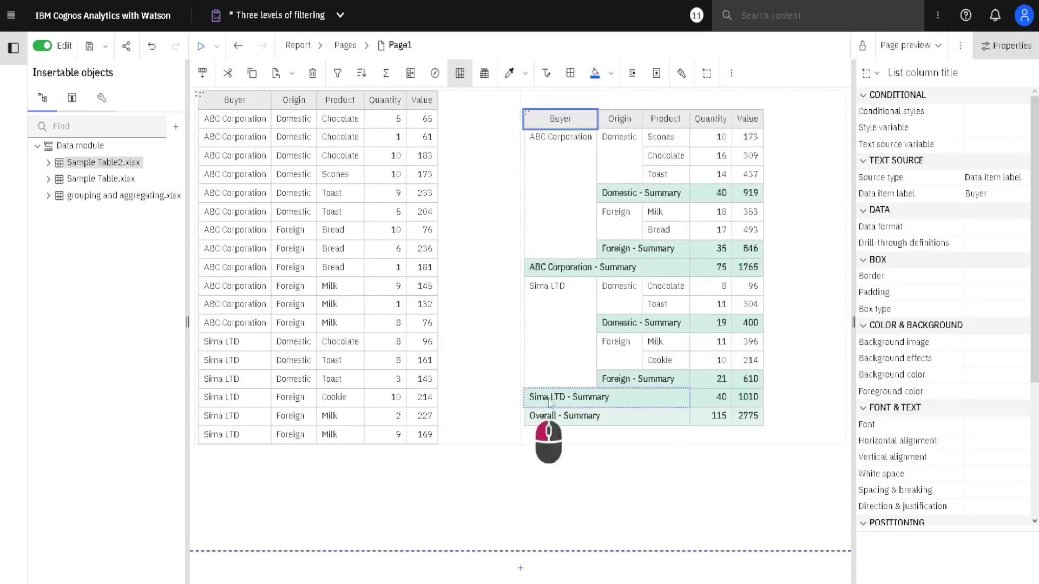
{"action": "left_click", "coordinate": [757, 400]}
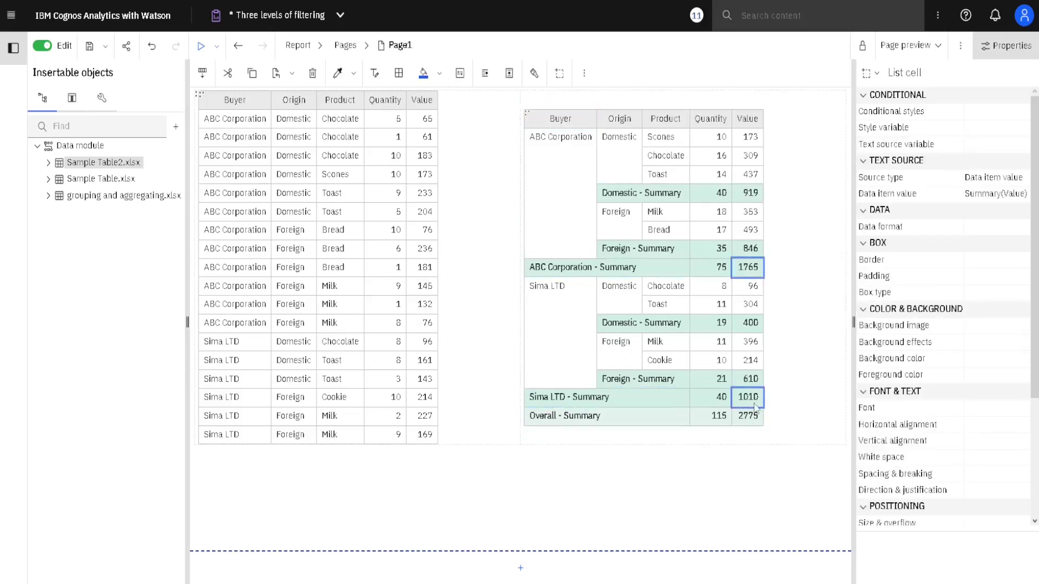
{"action": "left_click_drag", "start_coordinate": [722, 382], "coordinate": [777, 407]}
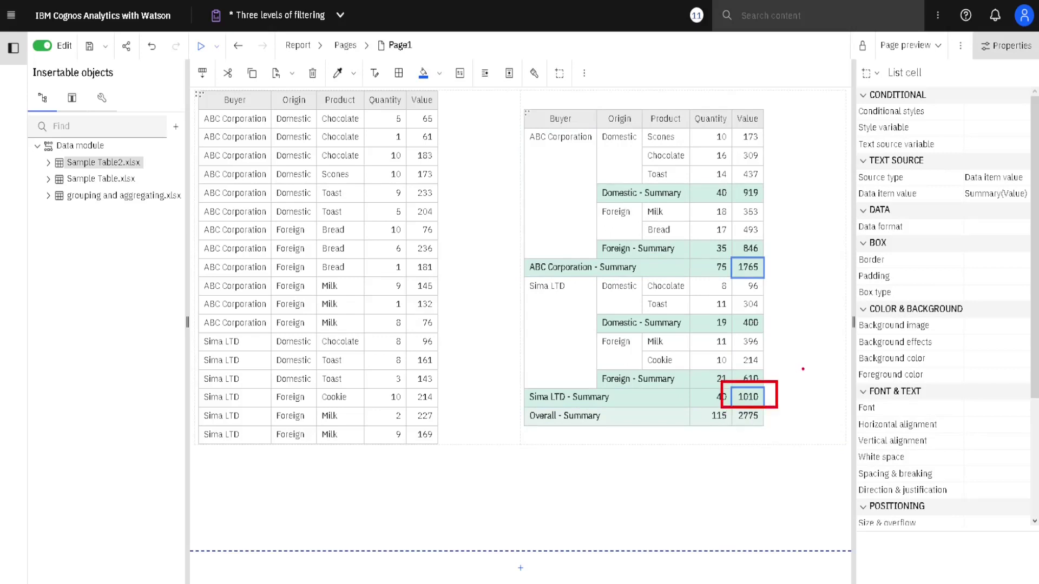
- Change the Value > 700 summary filter's threshold to 1500
{"action": "left_click", "coordinate": [544, 122]}
{"action": "left_click", "coordinate": [337, 74]}
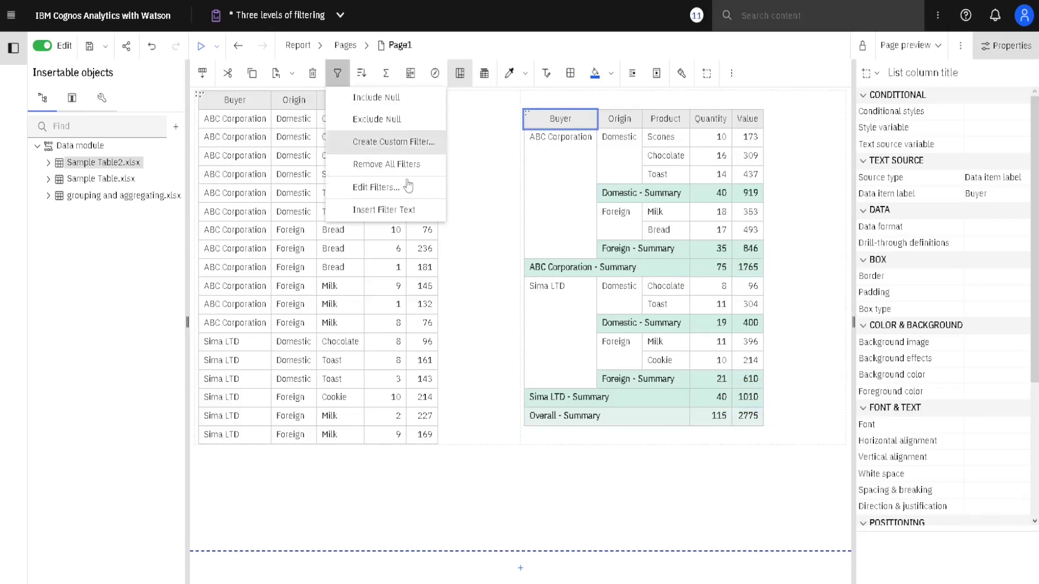
{"action": "left_click", "coordinate": [398, 188]}
{"action": "left_click_drag", "start_coordinate": [515, 165], "coordinate": [306, 165]}
{"action": "left_click", "coordinate": [235, 185]}
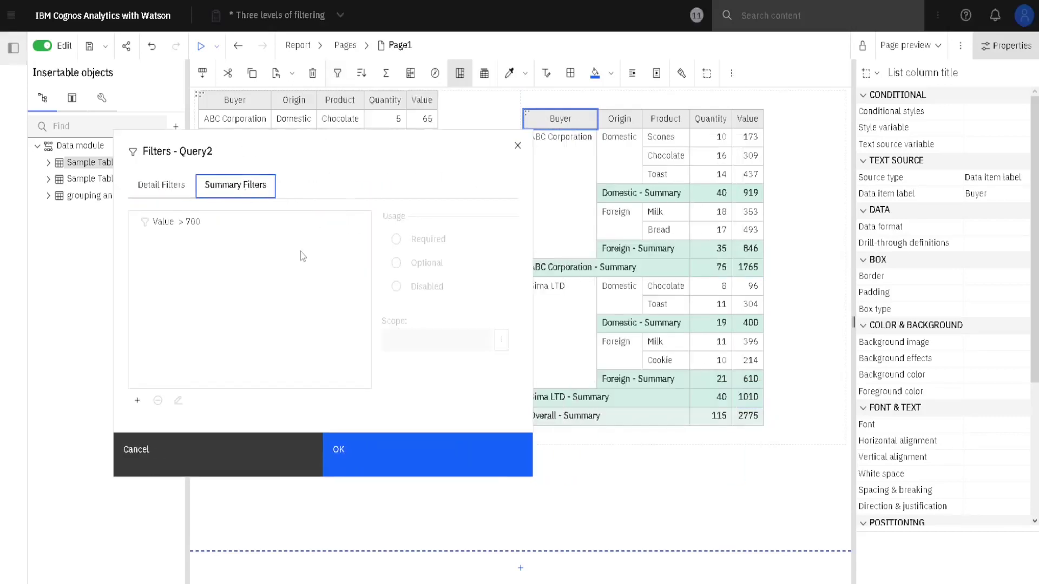
{"action": "double_click", "coordinate": [184, 231]}
{"action": "left_click", "coordinate": [552, 211]}
{"action": "double_click", "coordinate": [552, 211]}
{"action": "type", "text": "1500"}
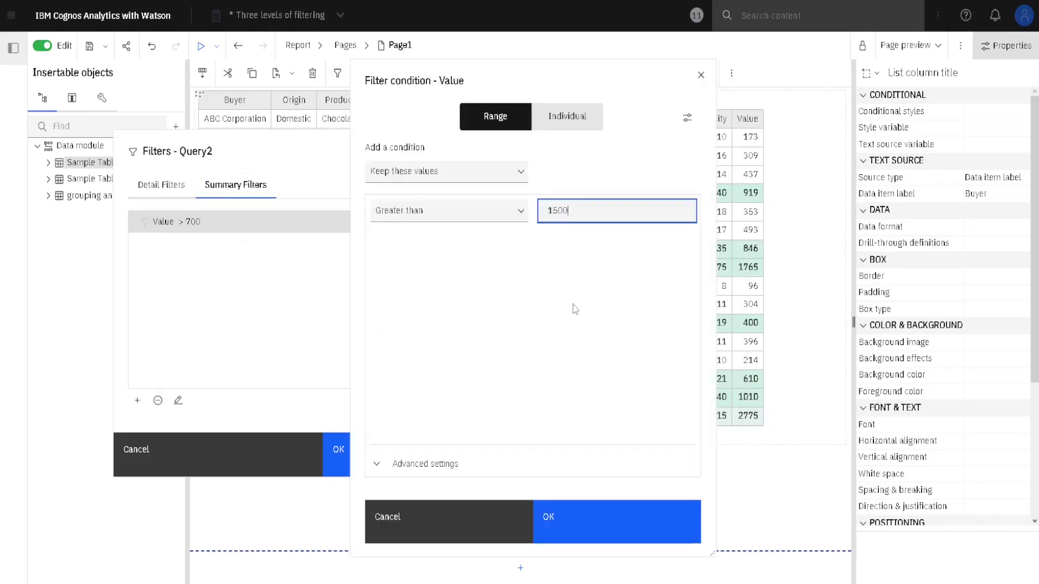
{"action": "left_click", "coordinate": [575, 517]}
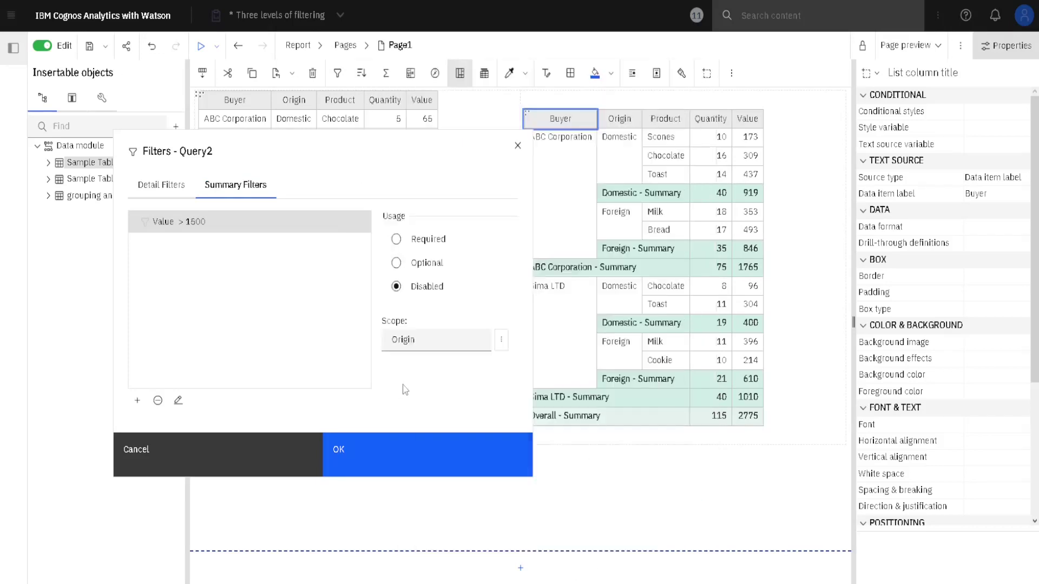
- Set the filter's scope to Buyer instead of Origin
{"action": "left_click", "coordinate": [498, 341]}
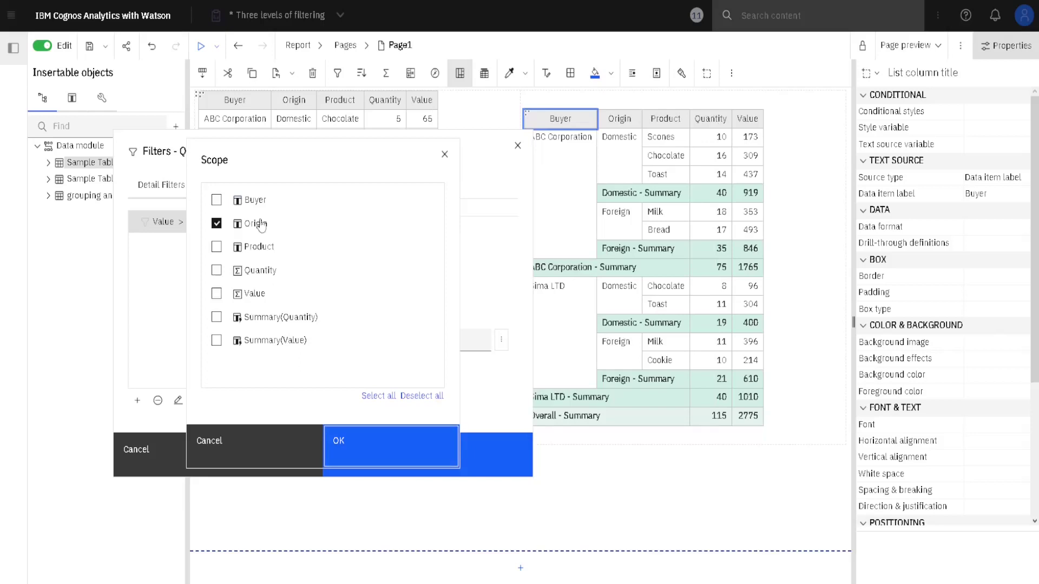
{"action": "left_click", "coordinate": [216, 200]}
{"action": "left_click", "coordinate": [217, 223]}
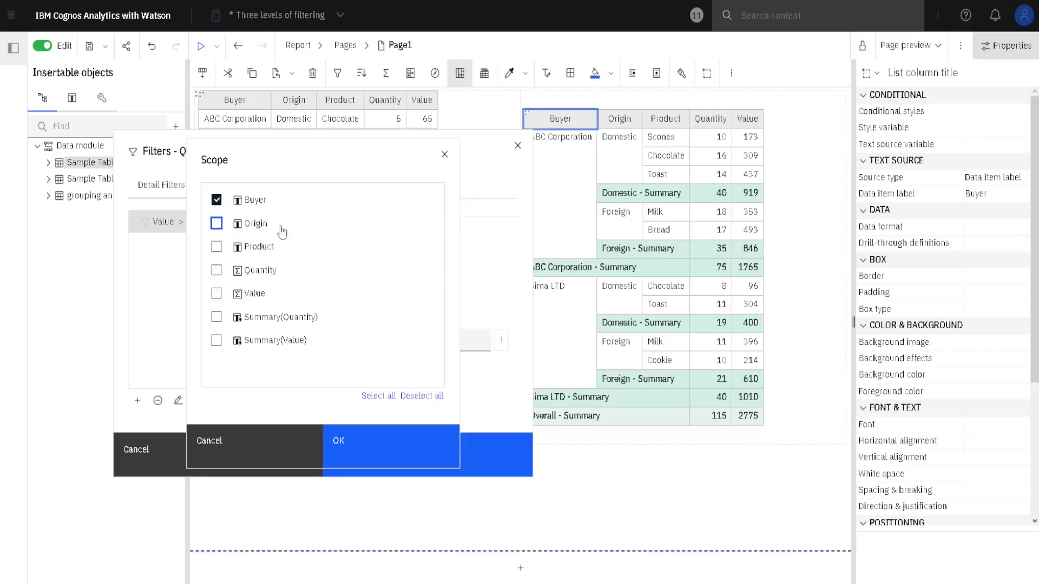
{"action": "left_click", "coordinate": [372, 441]}
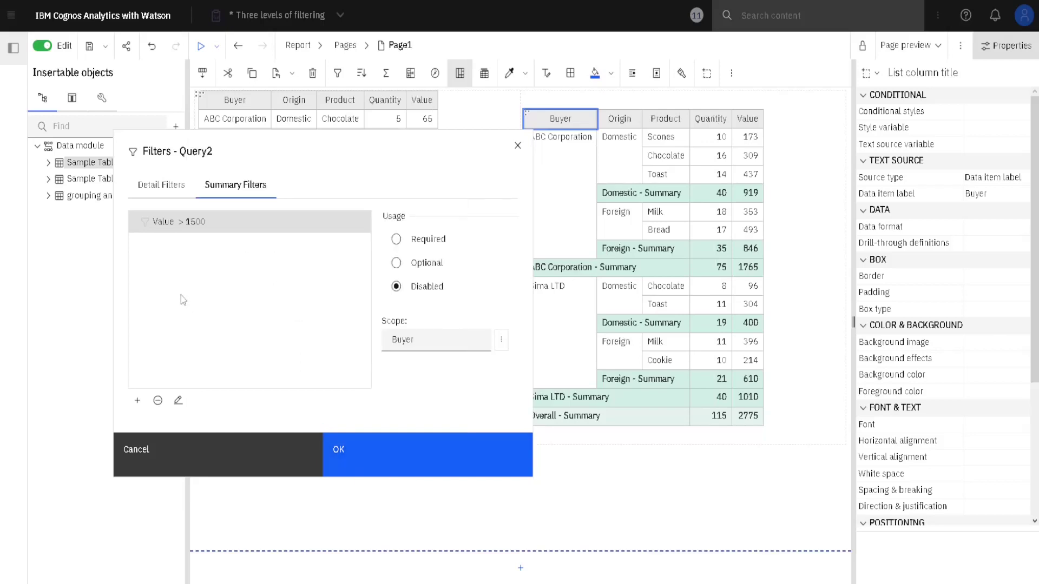
- Make the Buyer-scoped Value > 1500 summary filter required, leaving only ABC Corporation
{"action": "left_click", "coordinate": [396, 243]}
{"action": "left_click", "coordinate": [410, 452]}
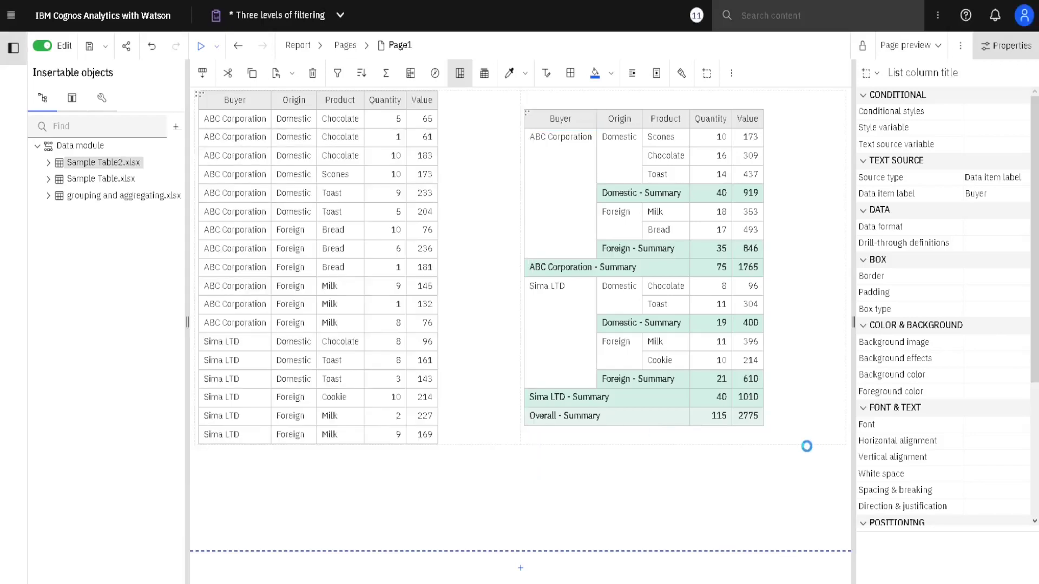